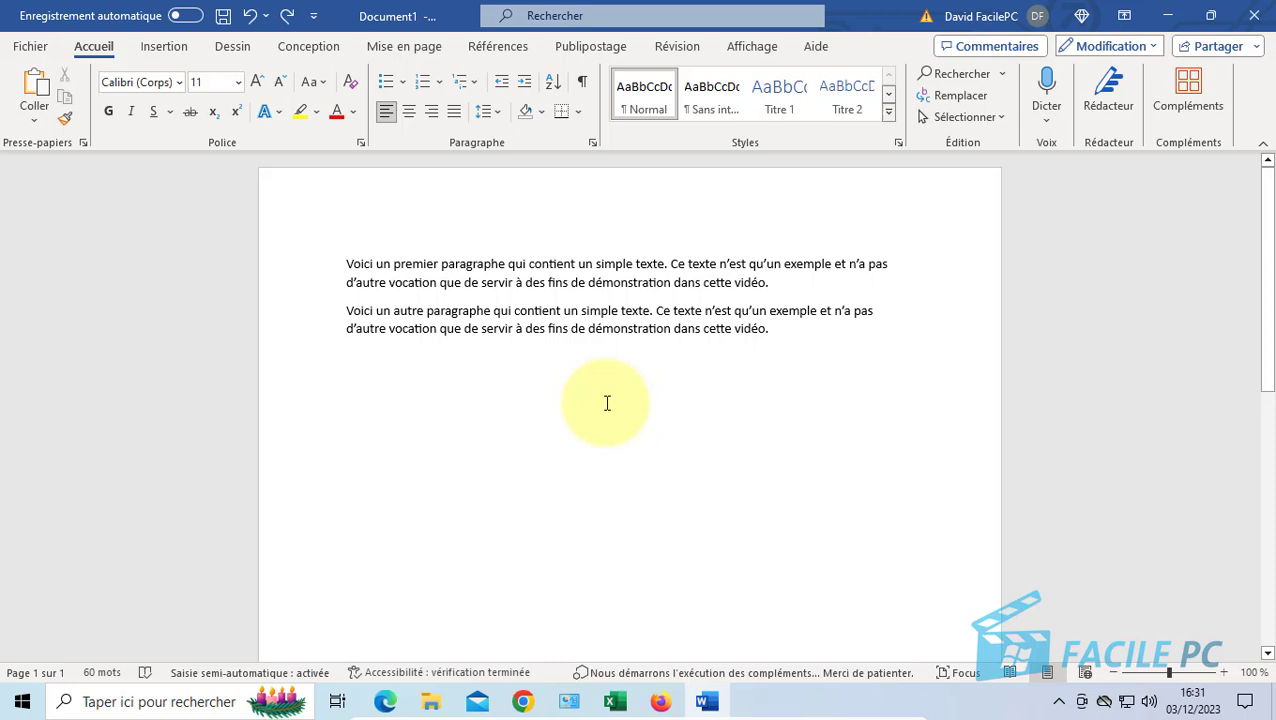
left_click(148, 50)
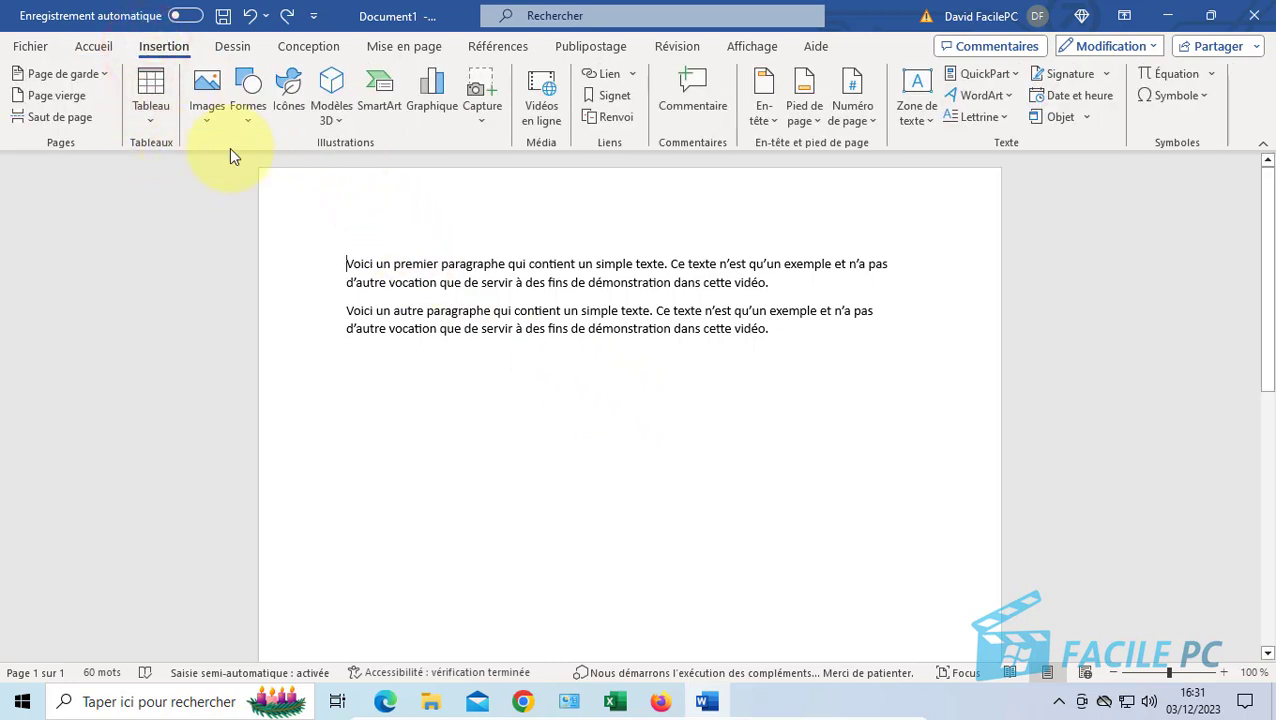
left_click(249, 110)
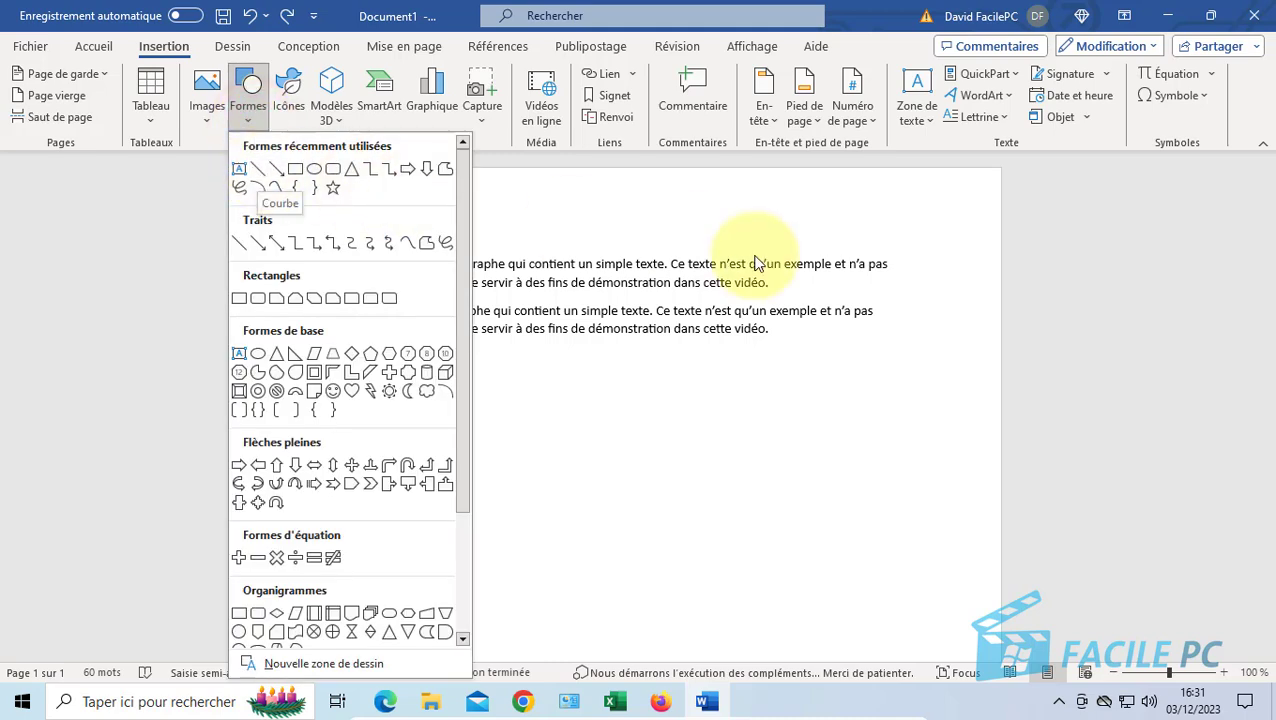
left_click(652, 230)
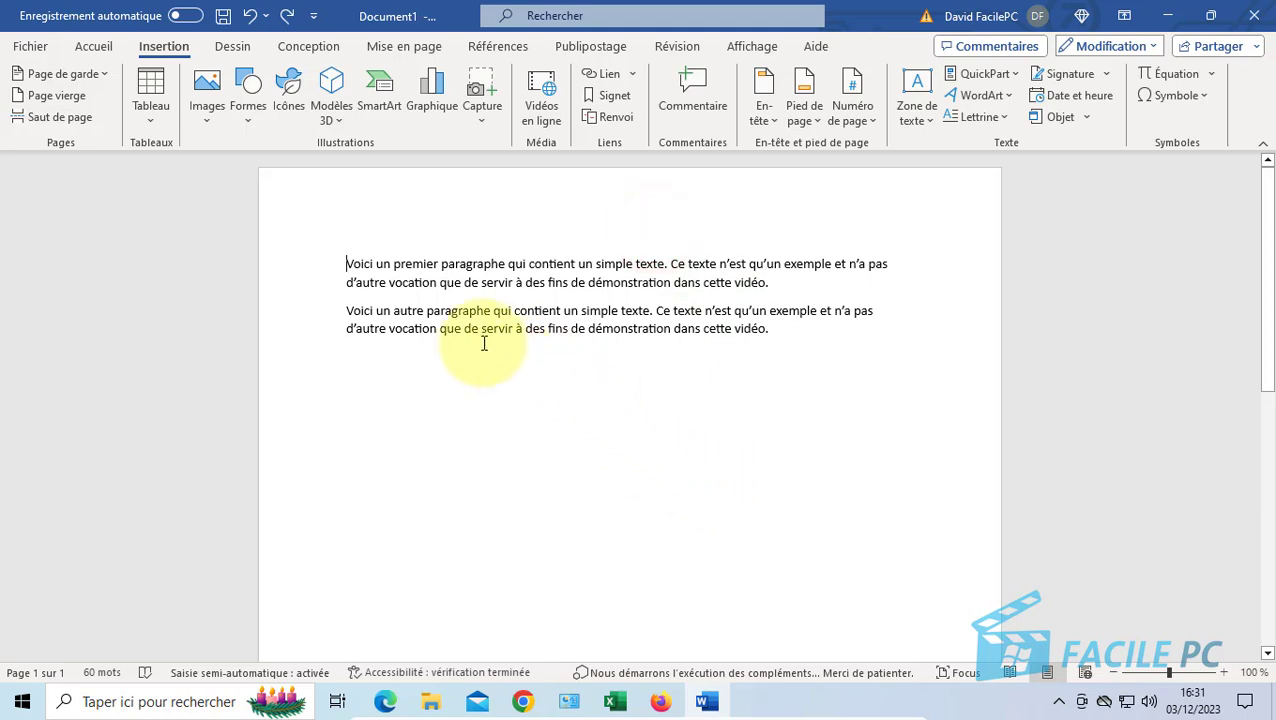
Insert a thin automatic border line between the two paragraphs using ---, with an empty line above it
left_click(346, 311)
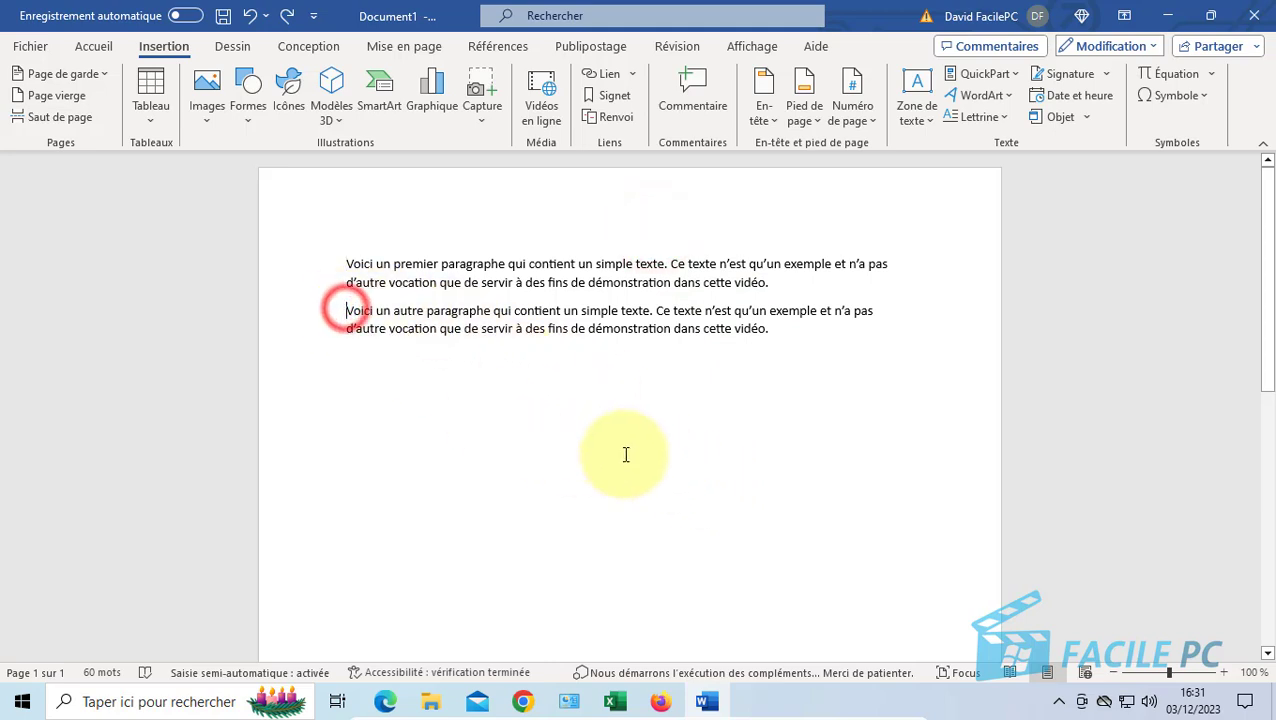
key("Return")
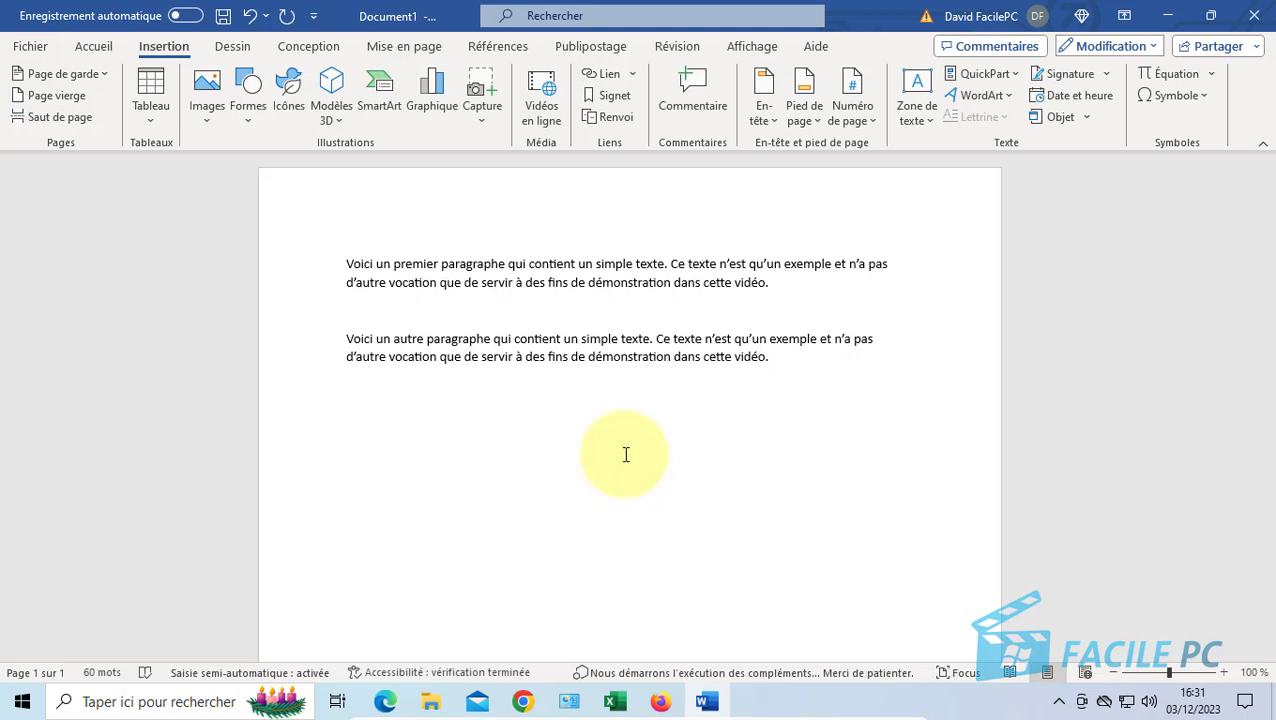
type("---")
key("Return")
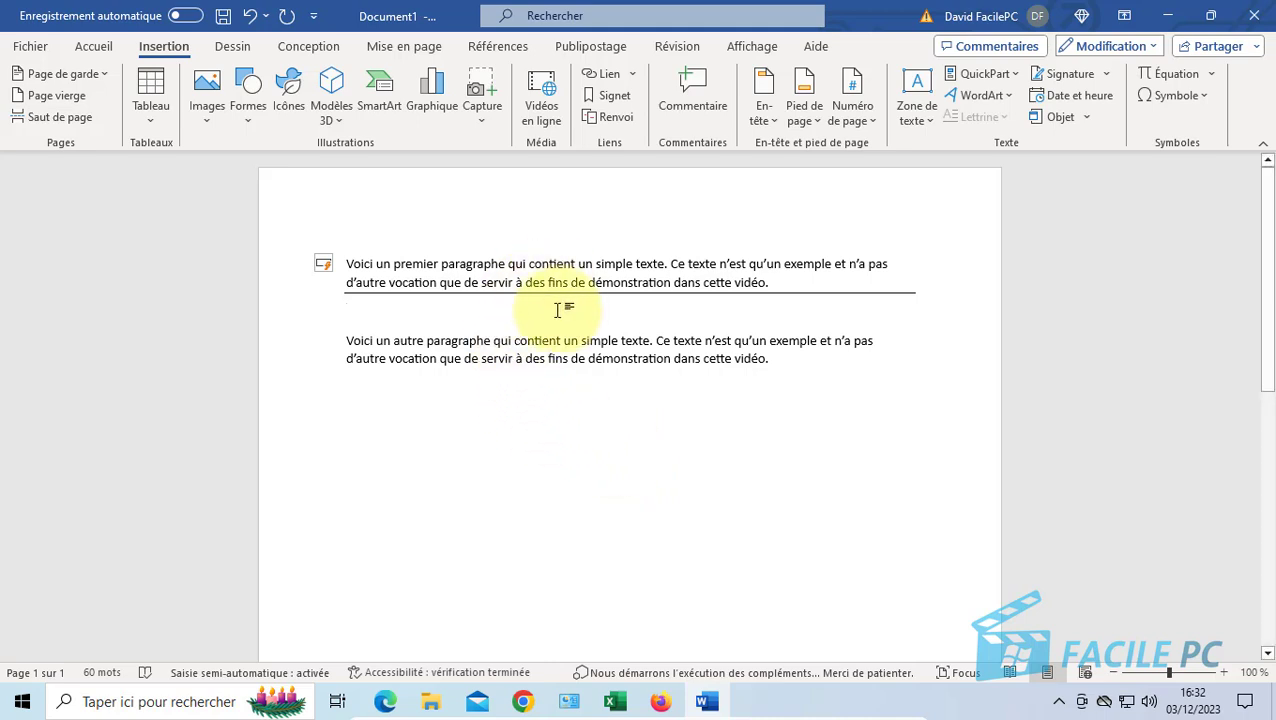
left_click(781, 277)
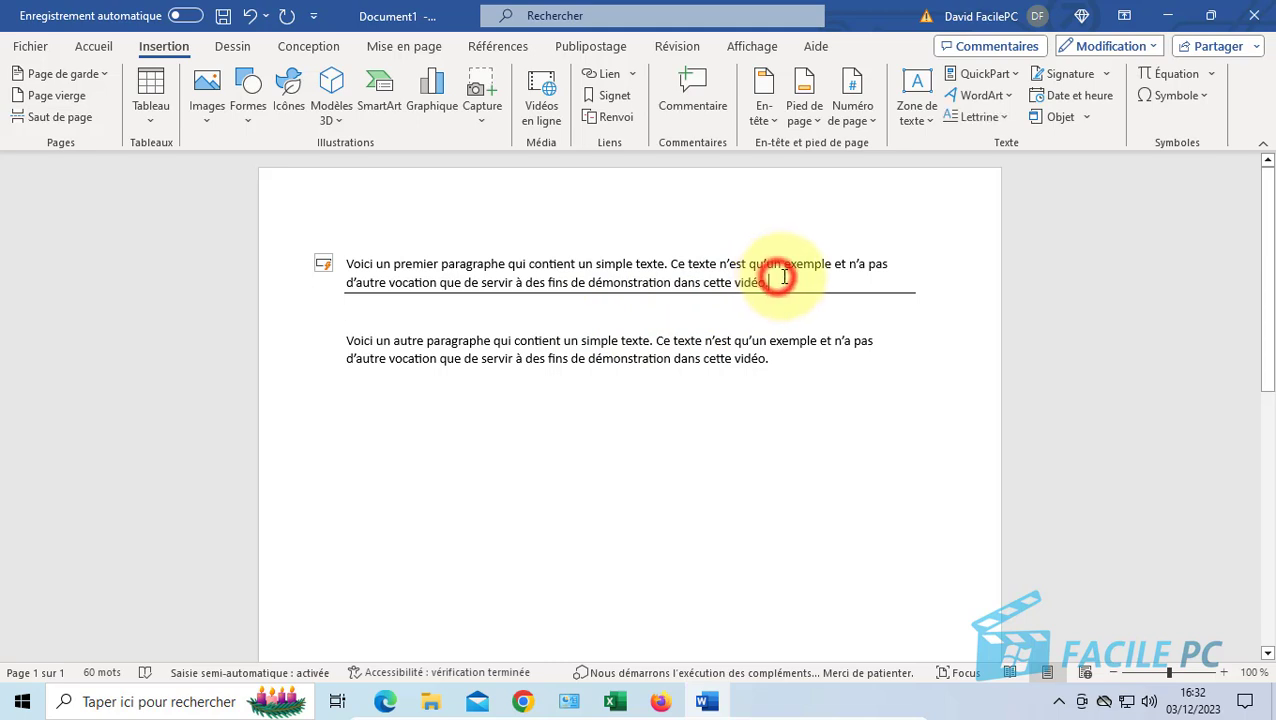
key("Return")
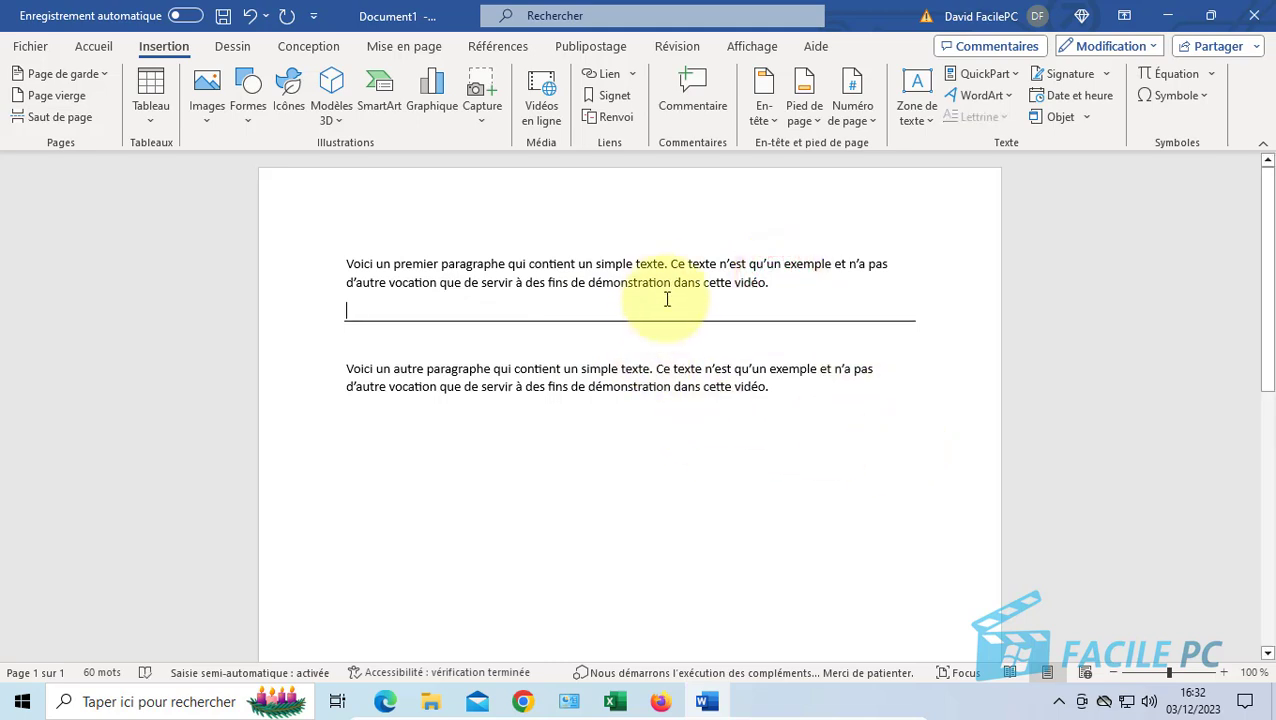
Add a thick line with ___ and a dotted line with *** below the thin line, using automatic border formatting
left_click(497, 352)
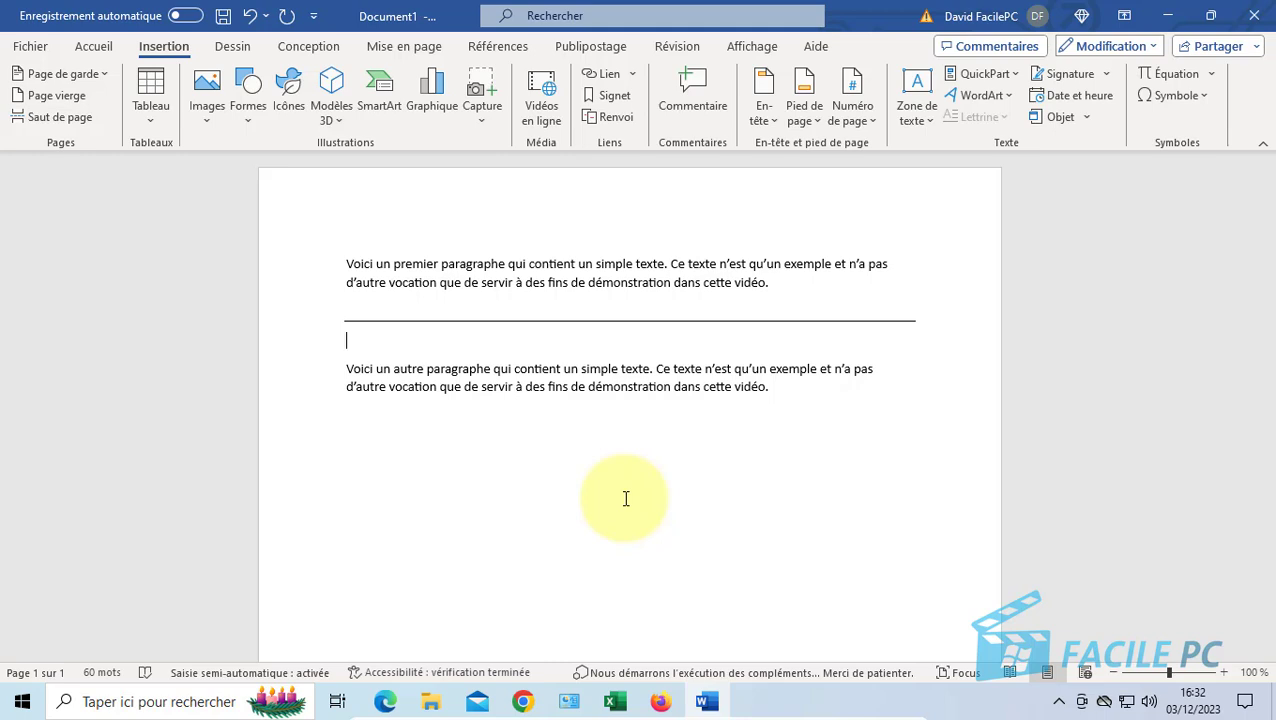
type("___")
key("Return")
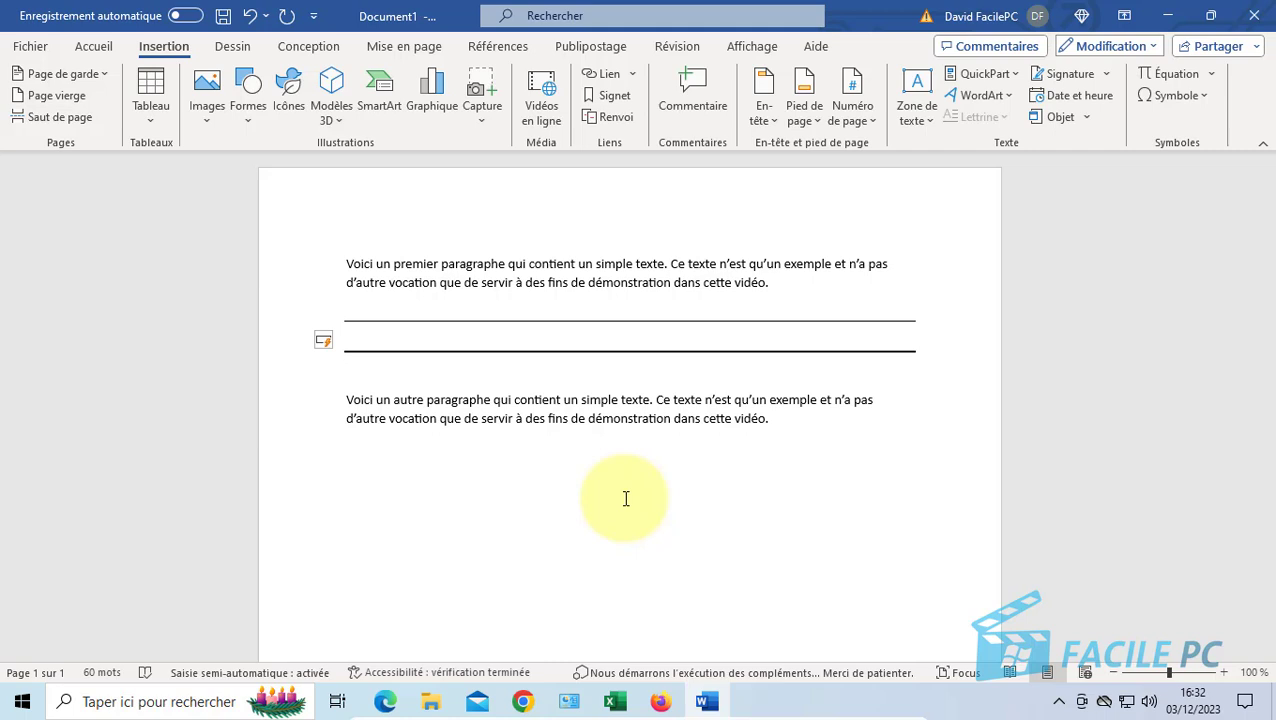
type("***")
key("Return")
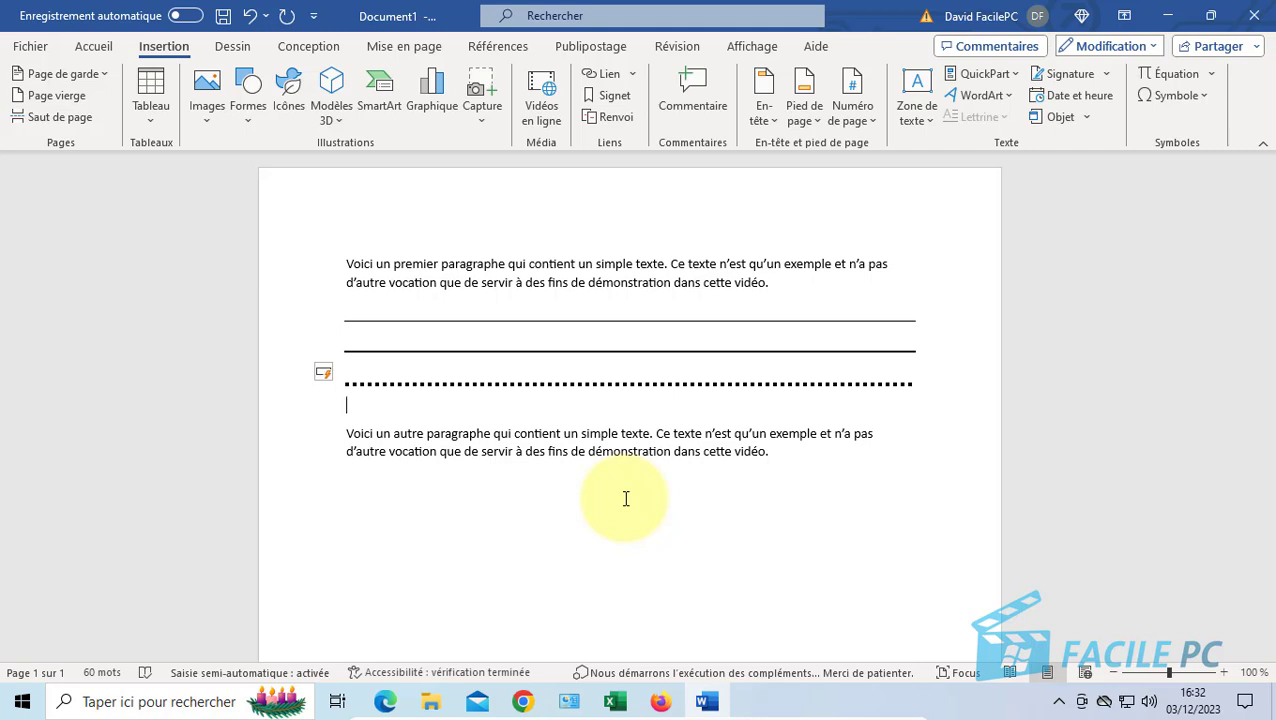
Add double, triple and wavy automatic border lines below the dotted one, using ===, ### and ~~~
type("===")
key("Return")
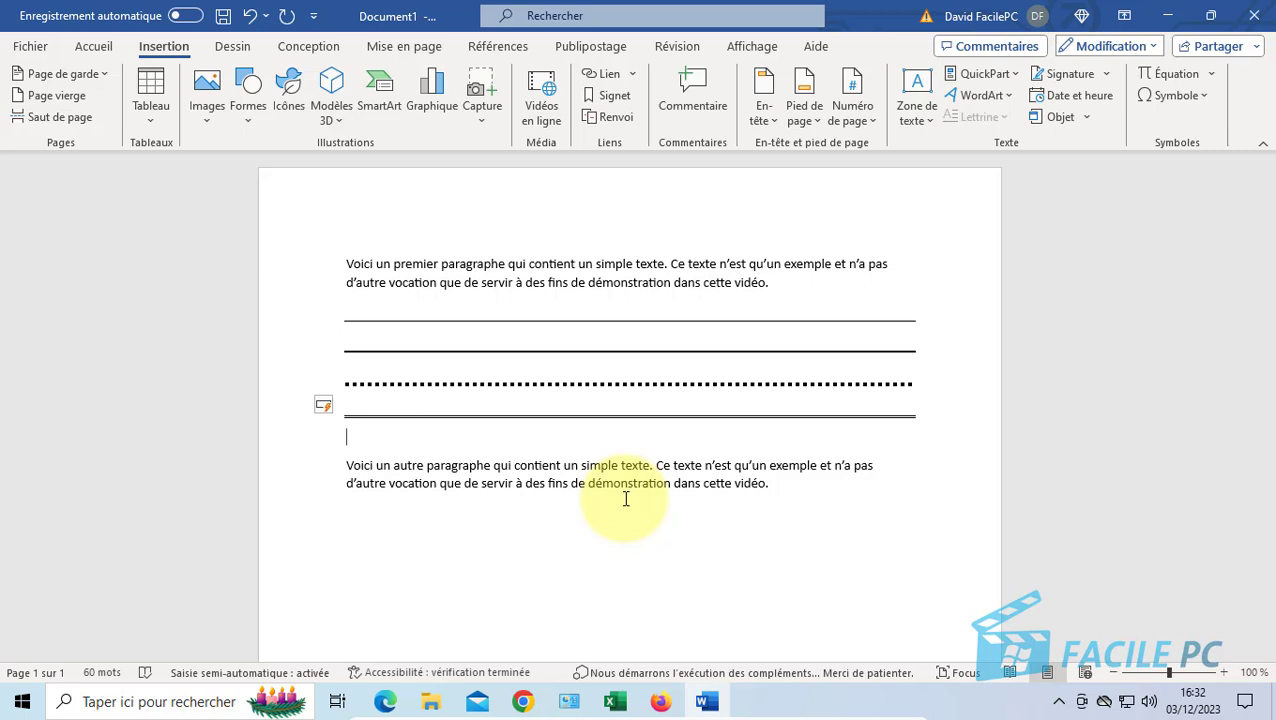
type("###")
key("Return")
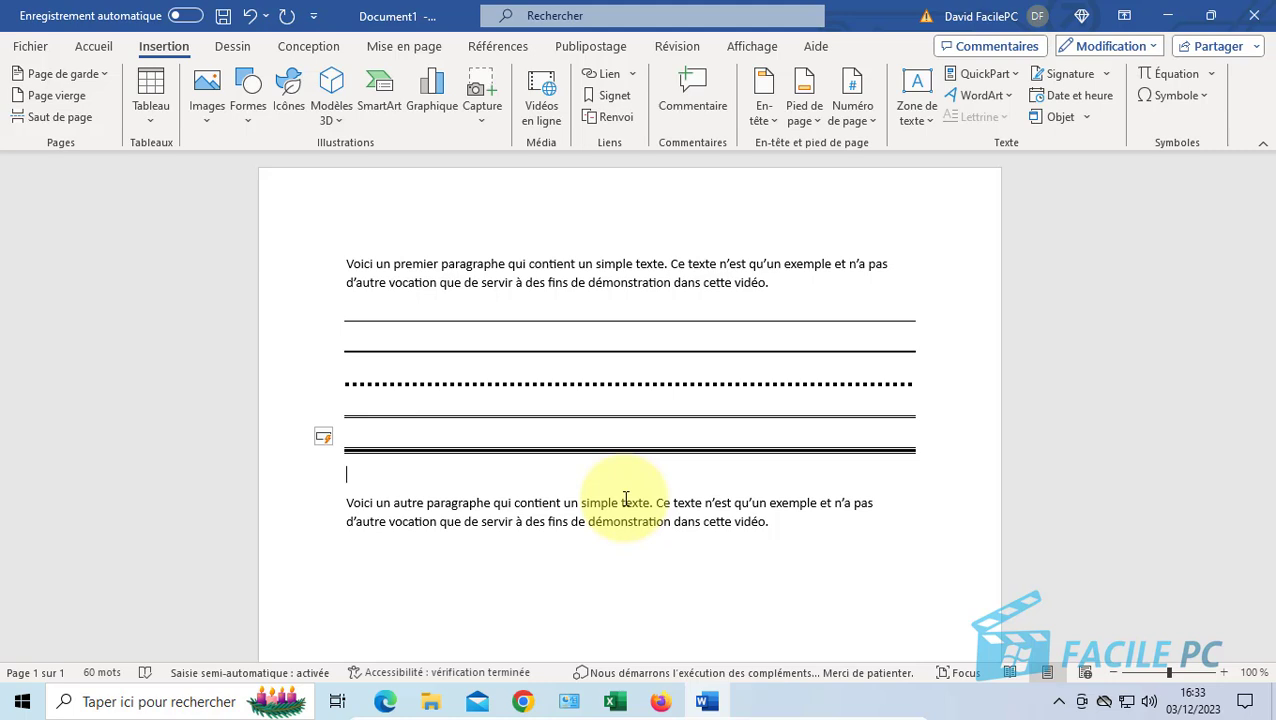
type("~~~")
key("Return")
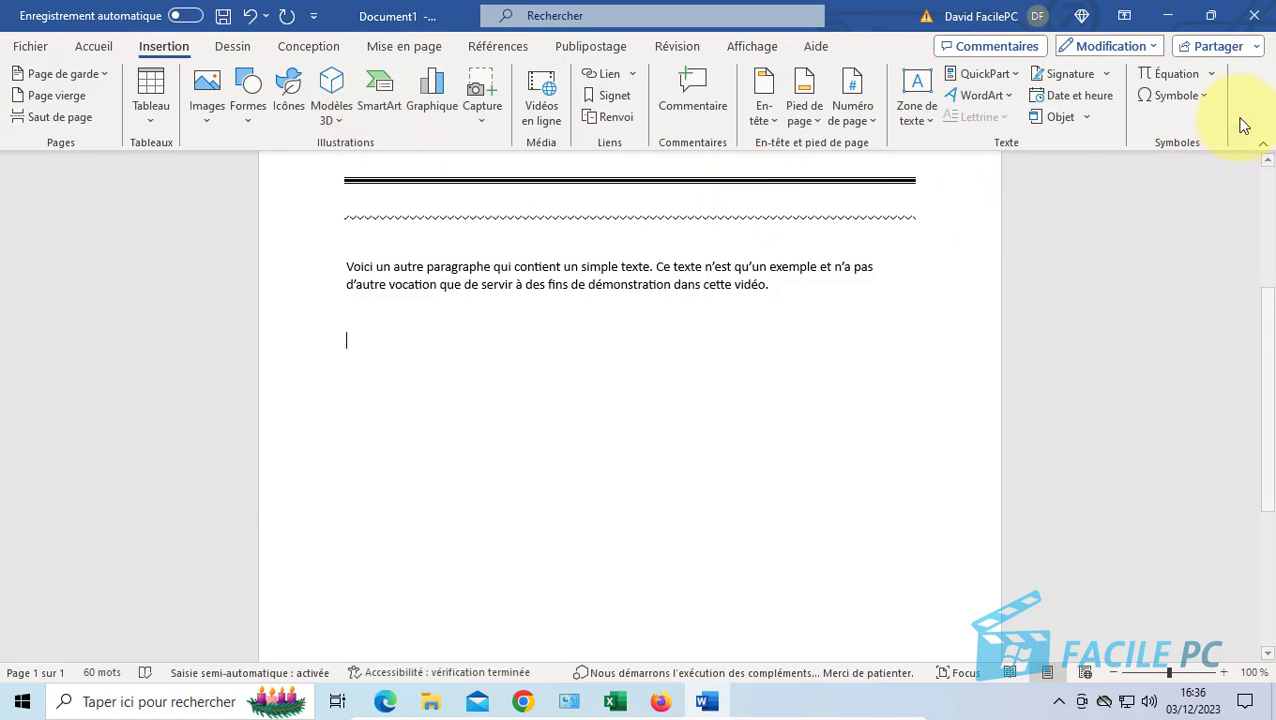
left_click(1196, 97)
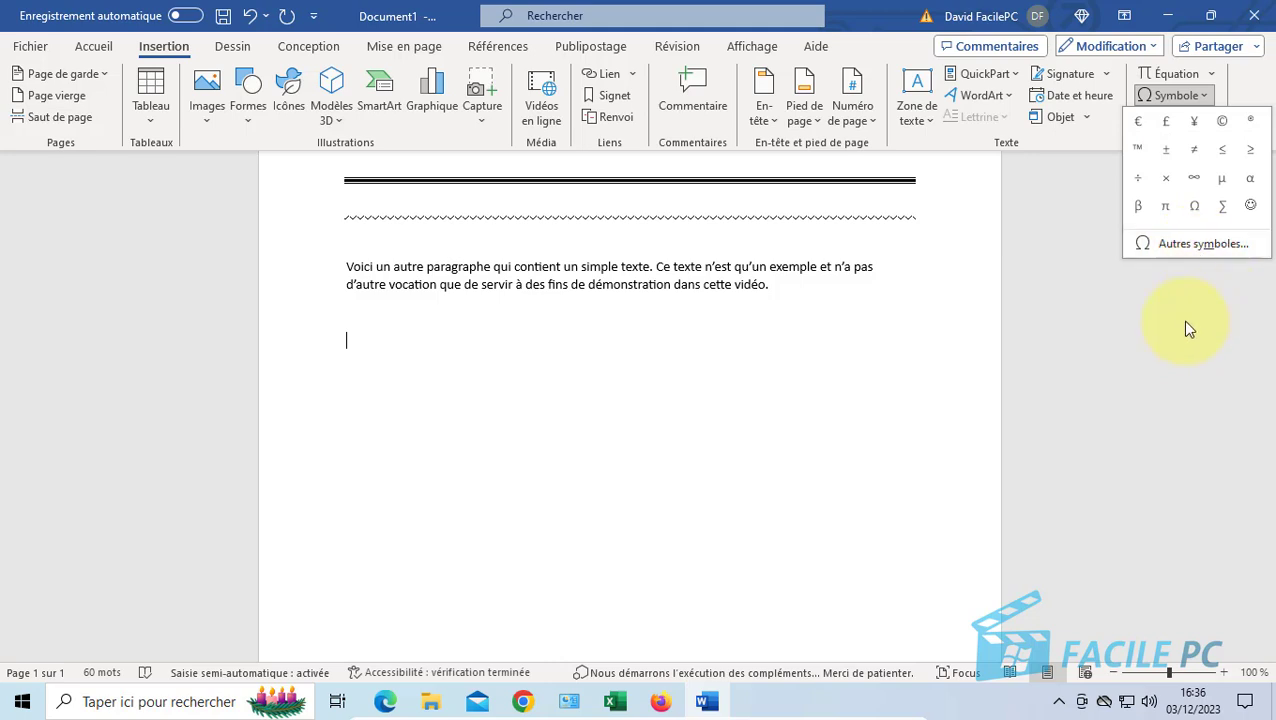
left_click(368, 341)
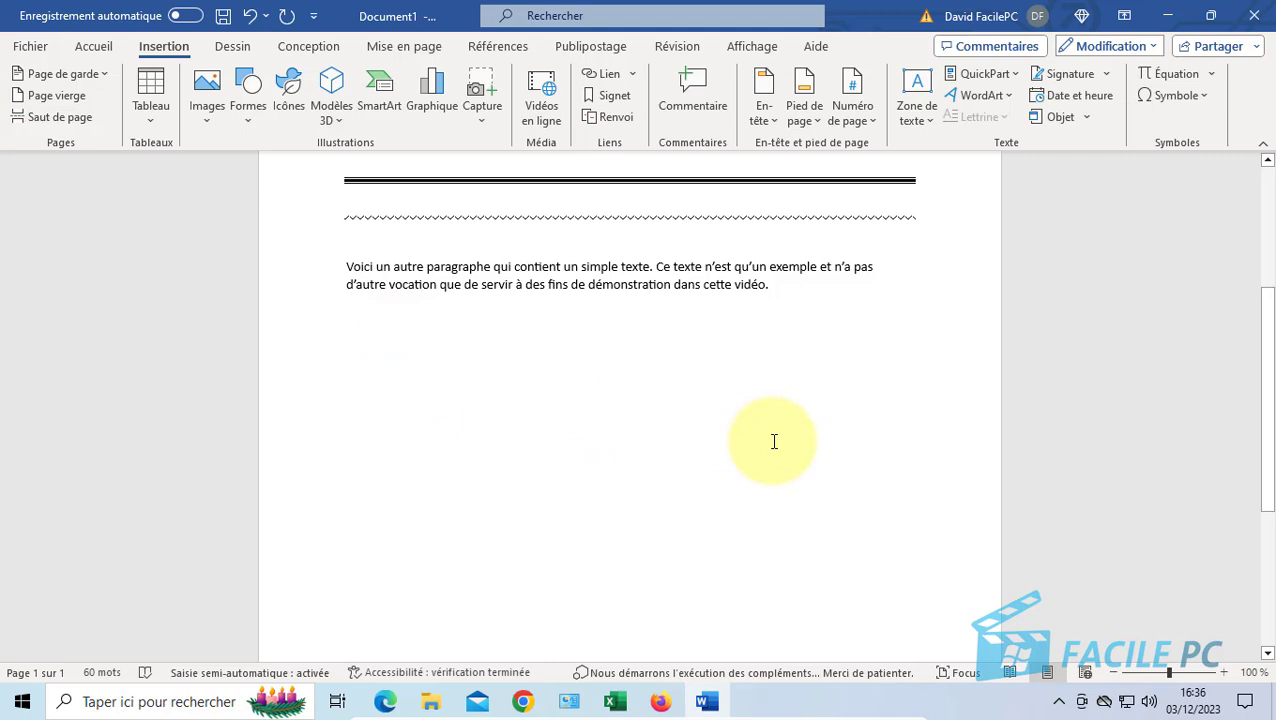
Enter the symbols ©®™€ on the empty line below the second paragraph through their AutoCorrect codes in parentheses
type("(")
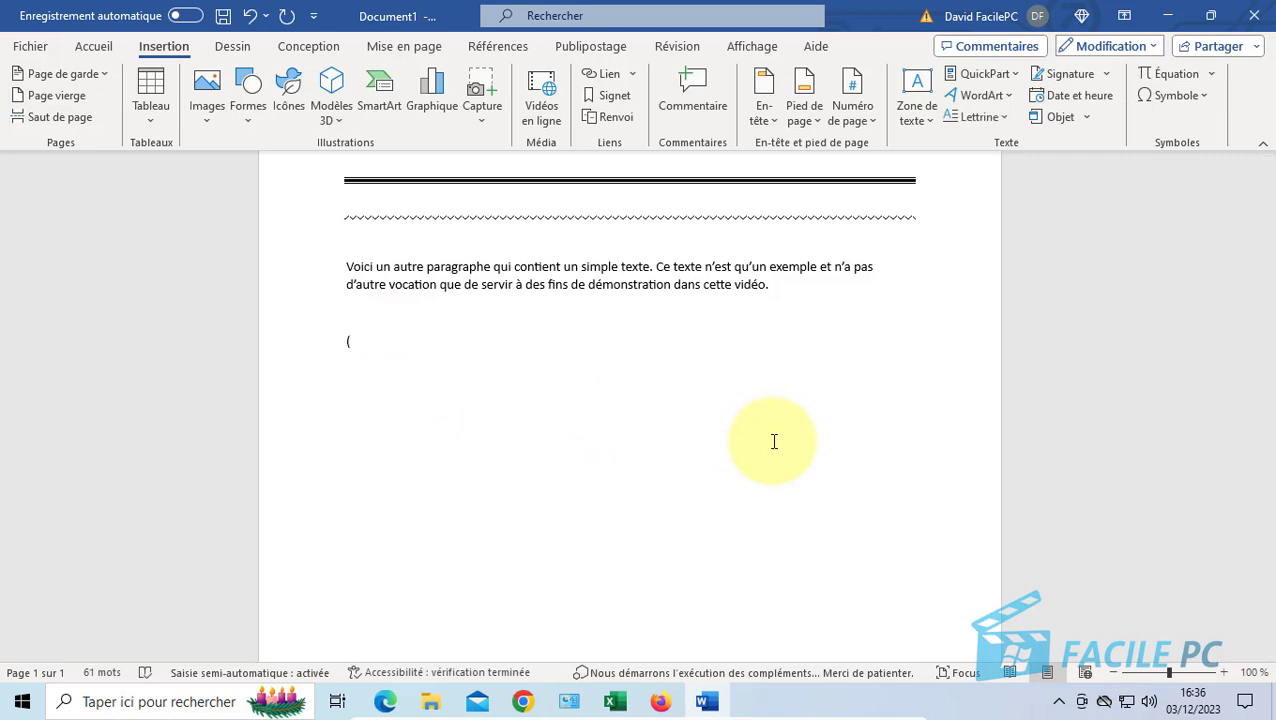
type("c)")
type(")")
type("(e")
type(")")
Add smiling, sad and winking emoticons after the euro sign using the AutoCorrect codes :), :( and ;)
type(":")
type(")")
type(" :")
type("(")
type(" ;")
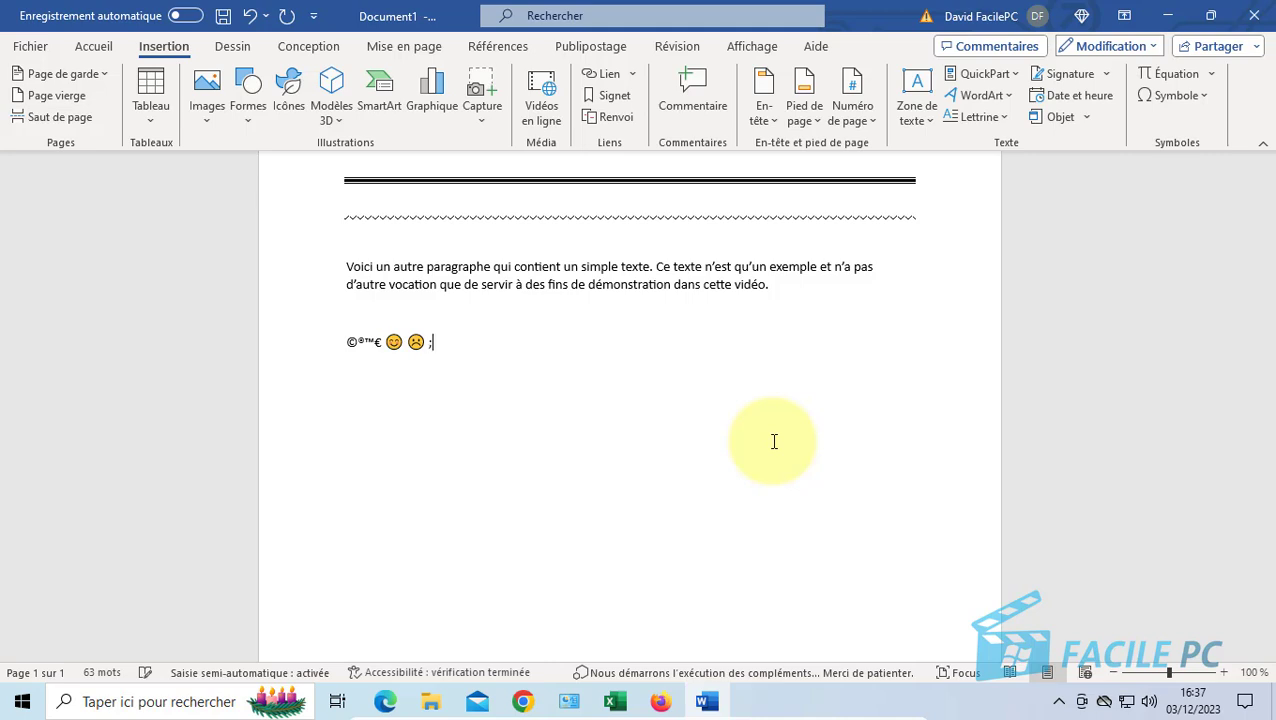
type(")")
Append thin and bold arrows in both directions after the emoticons using -->, <--, ==> and <==
type("--")
type("><--")
type("==><==")
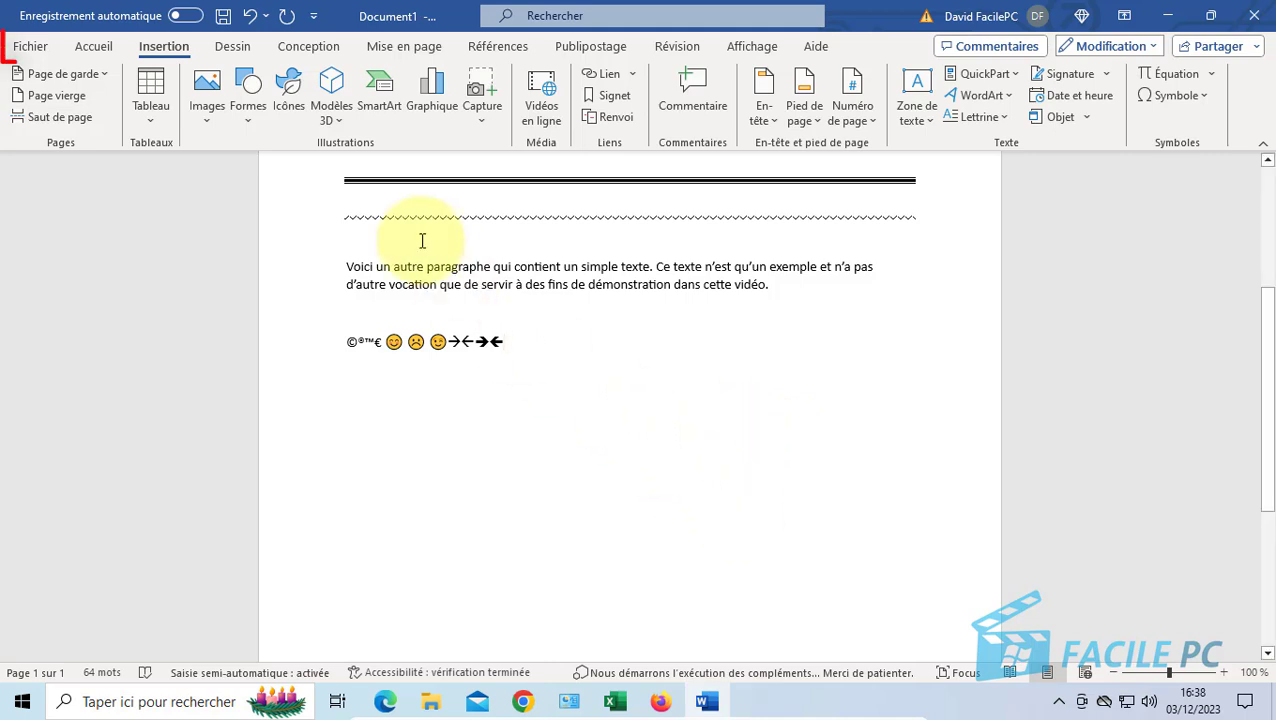
Open the AutoCorrect settings from the proofing (Vérification) section of the Word options
left_click(38, 47)
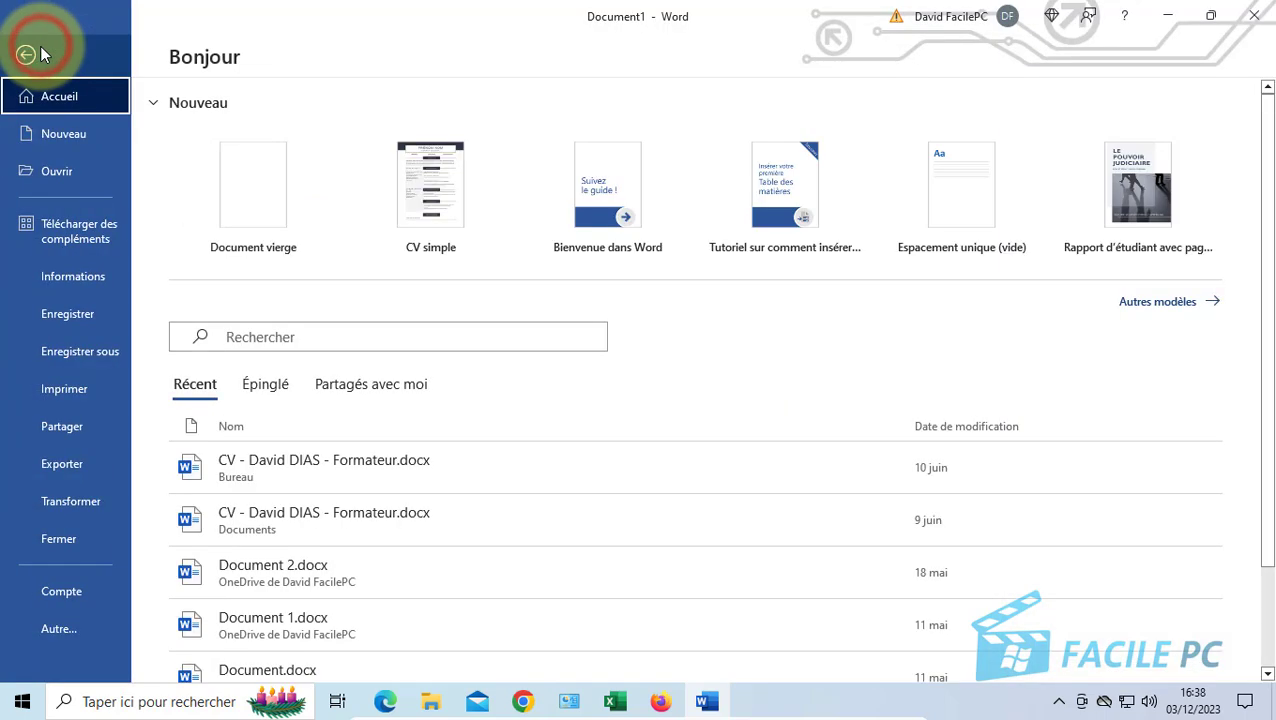
left_click(69, 628)
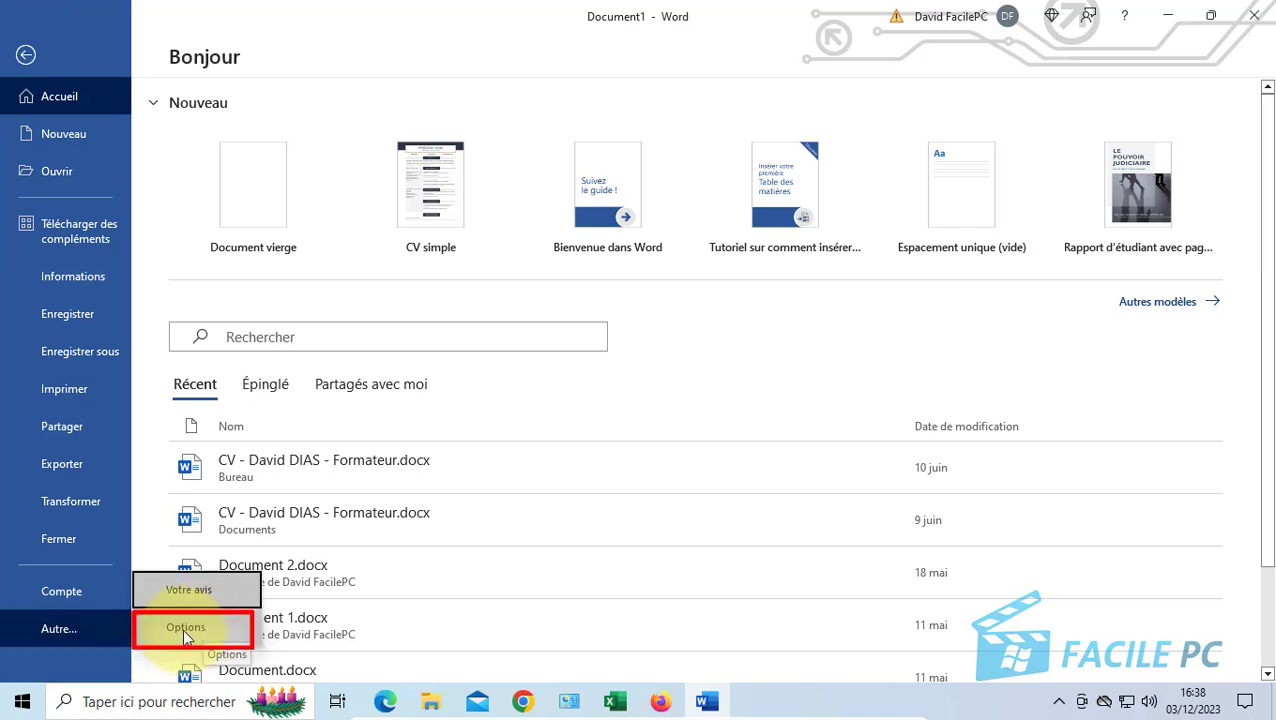
left_click(184, 632)
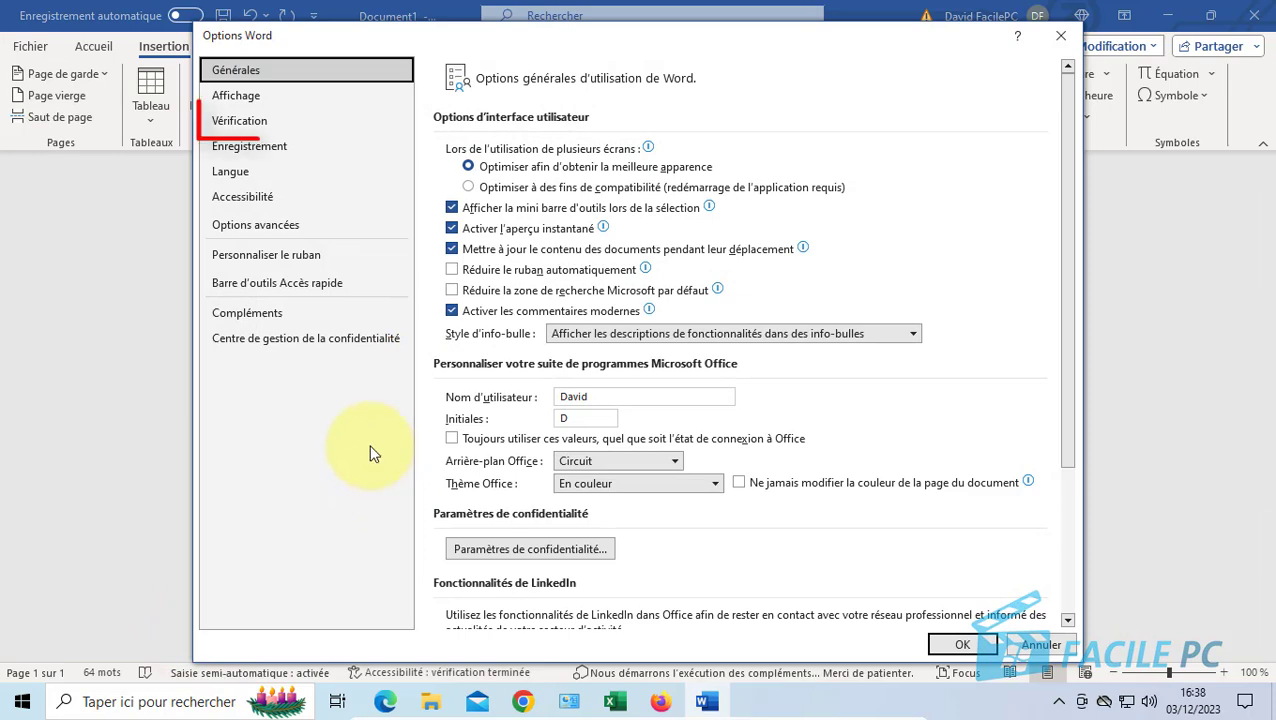
left_click(254, 124)
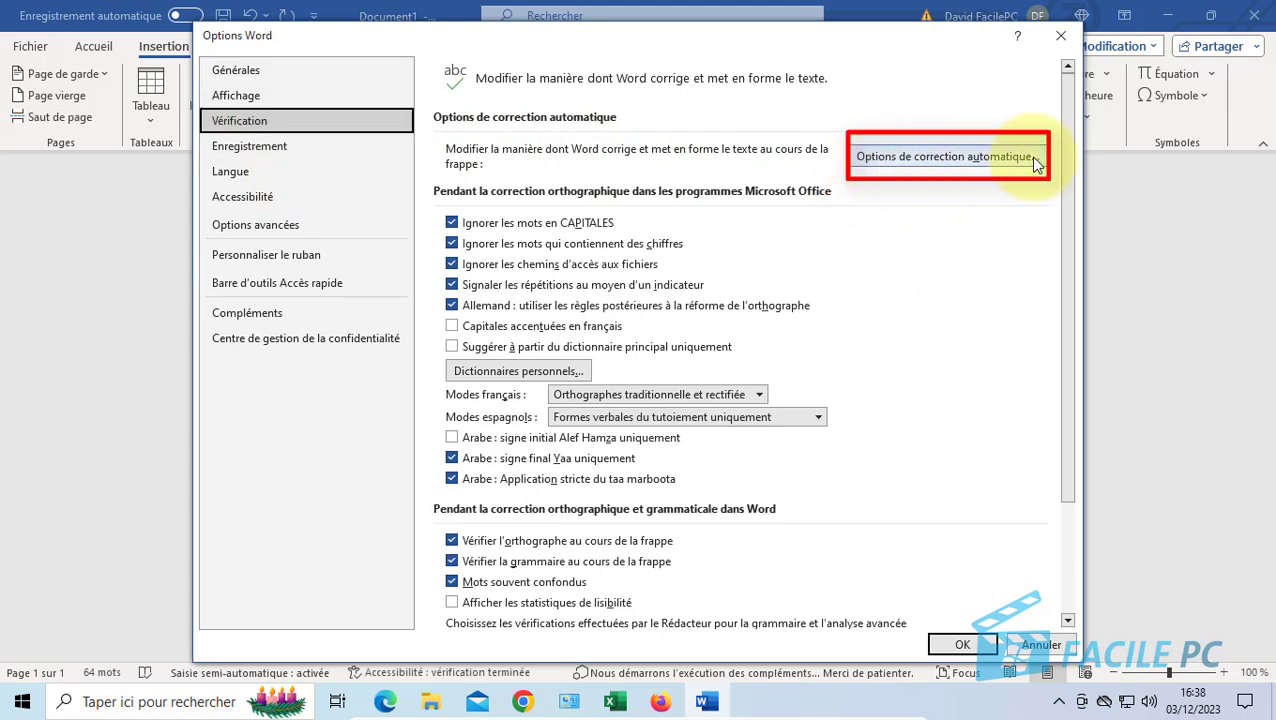
left_click(950, 160)
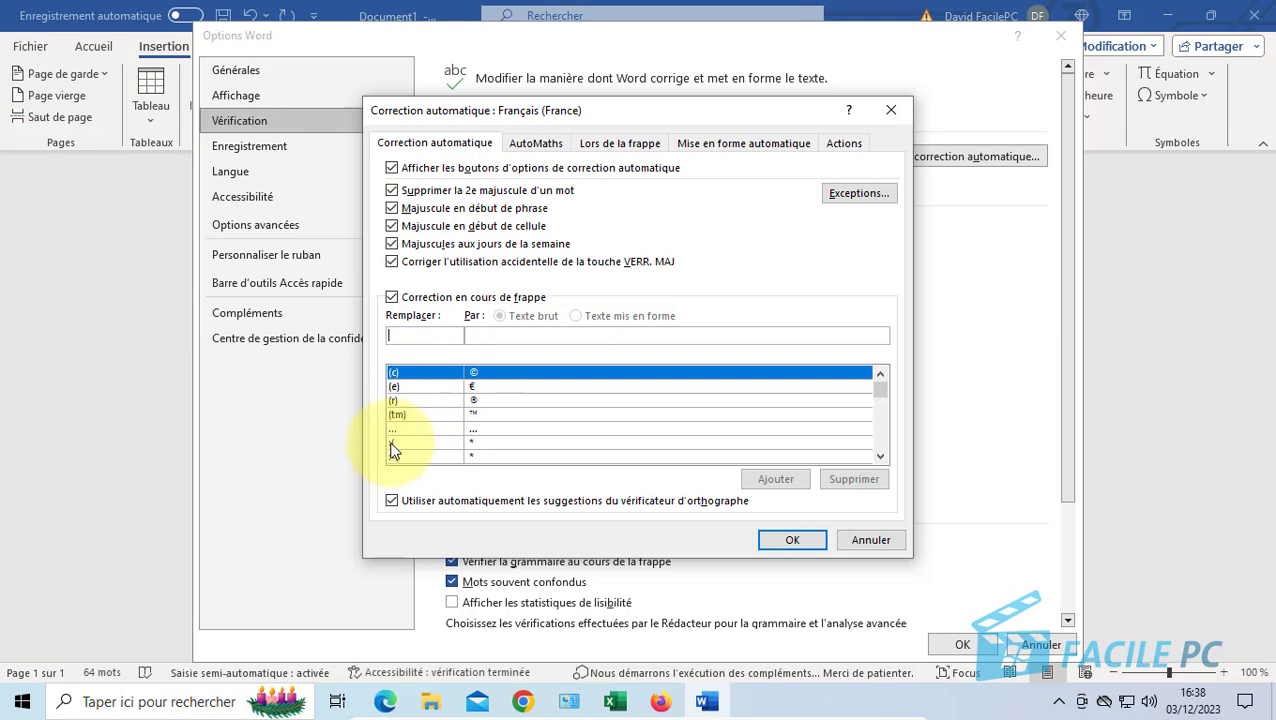
Examine the AutoCorrect replacement list, from the symbol and emoticon codes down to the word corrections
left_click(880, 460)
left_click(880, 460)
left_click(880, 460)
left_click(880, 460)
left_click(880, 460)
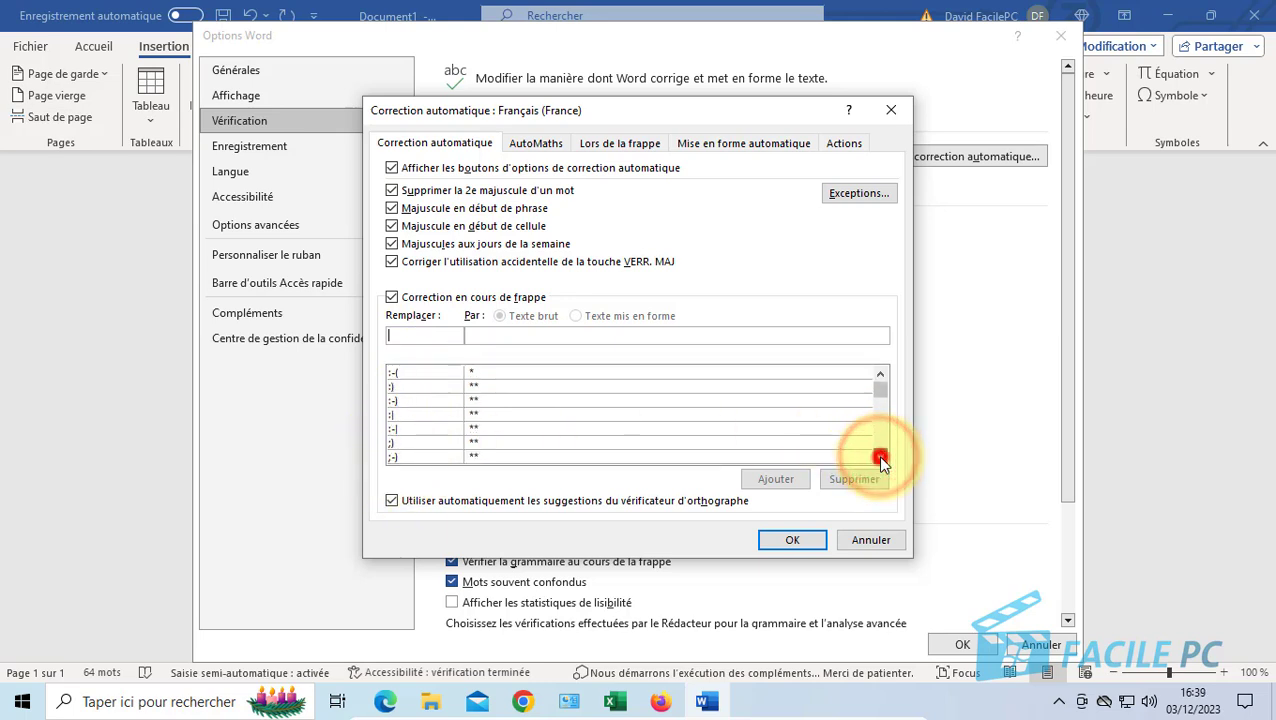
left_click(880, 457)
left_click(880, 457)
left_click(880, 457)
left_click(880, 457)
left_click(880, 457)
left_click(880, 457)
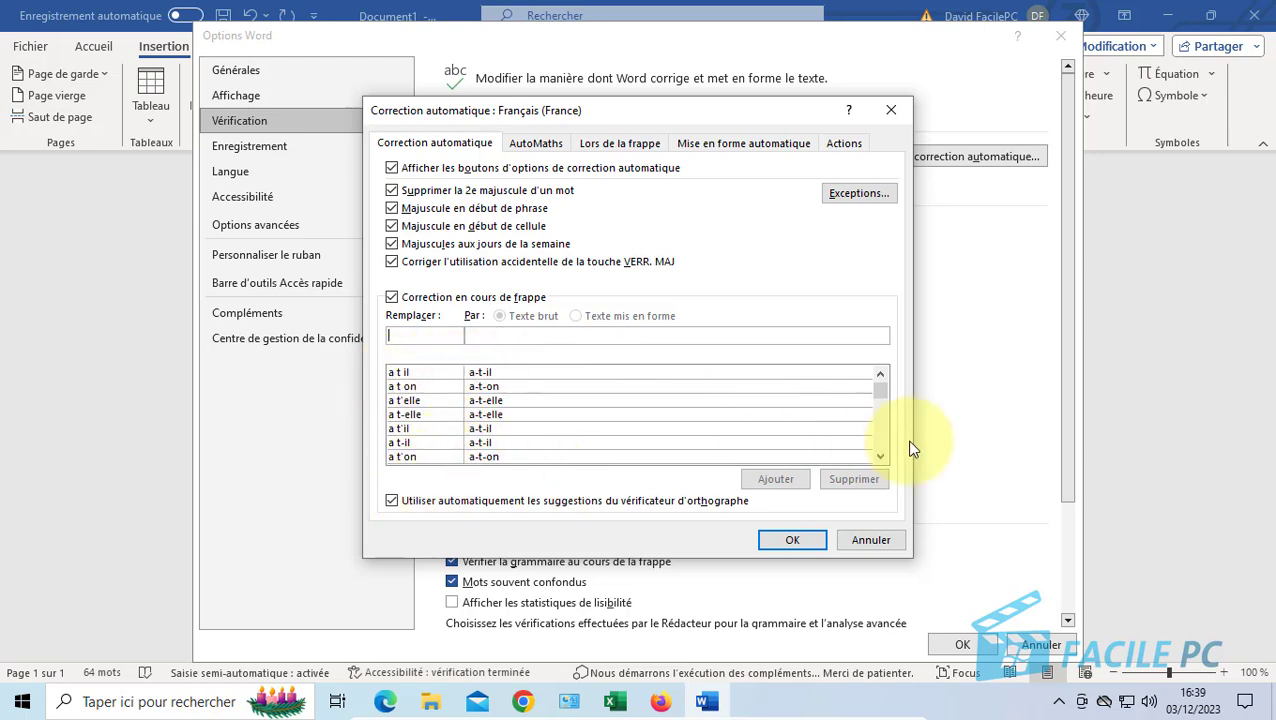
left_click_drag(881, 455, 884, 453)
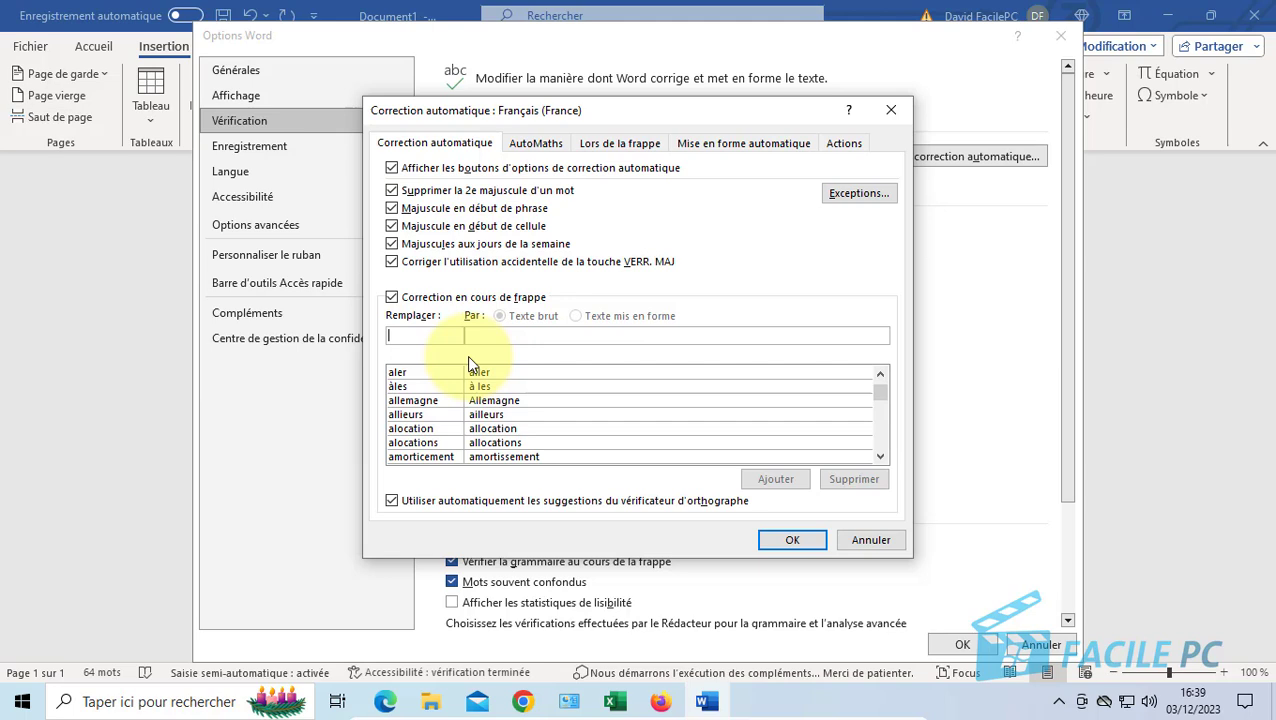
Add an AutoCorrect entry that replaces "versoin" with "version" and accept the options
type("ver")
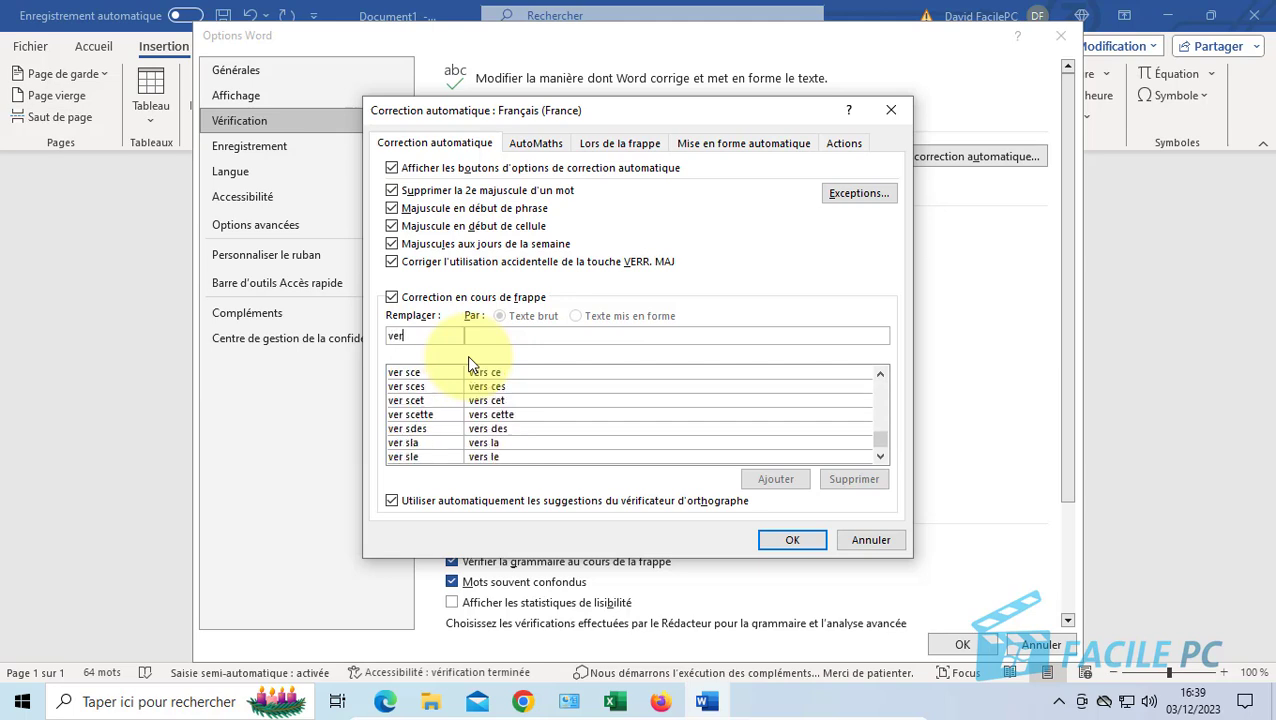
type("s")
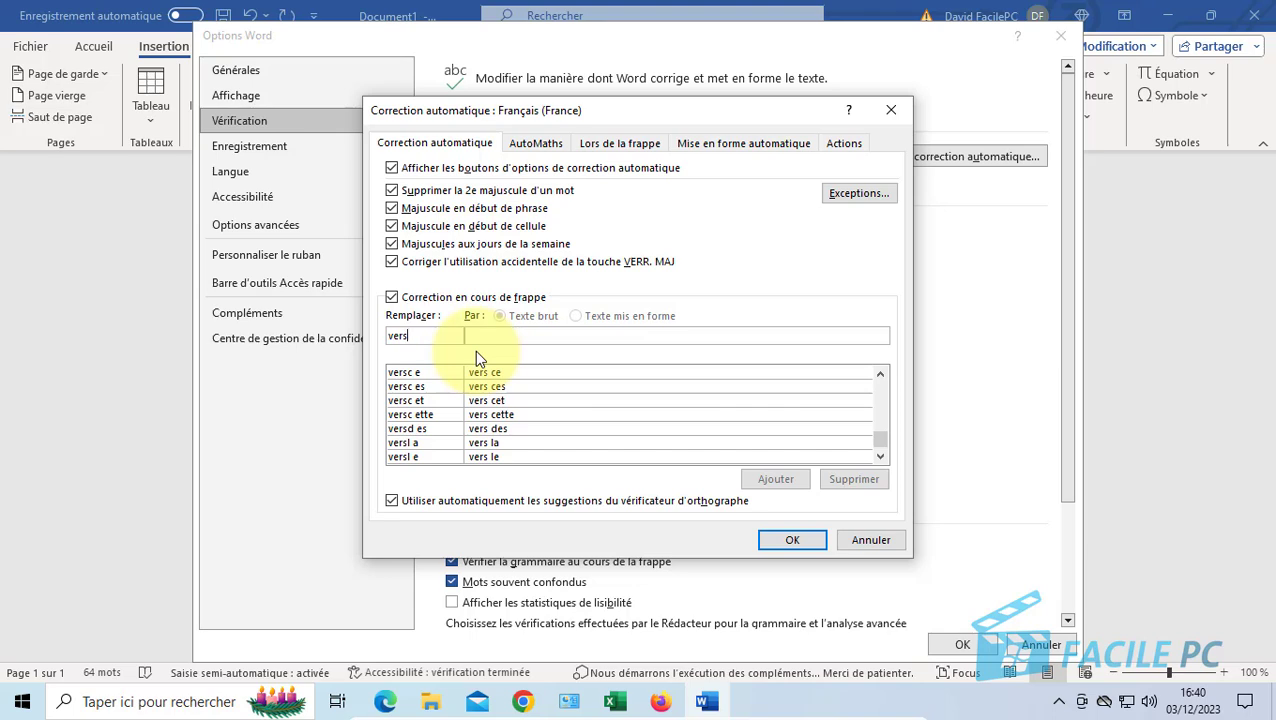
type("oin")
left_click(518, 336)
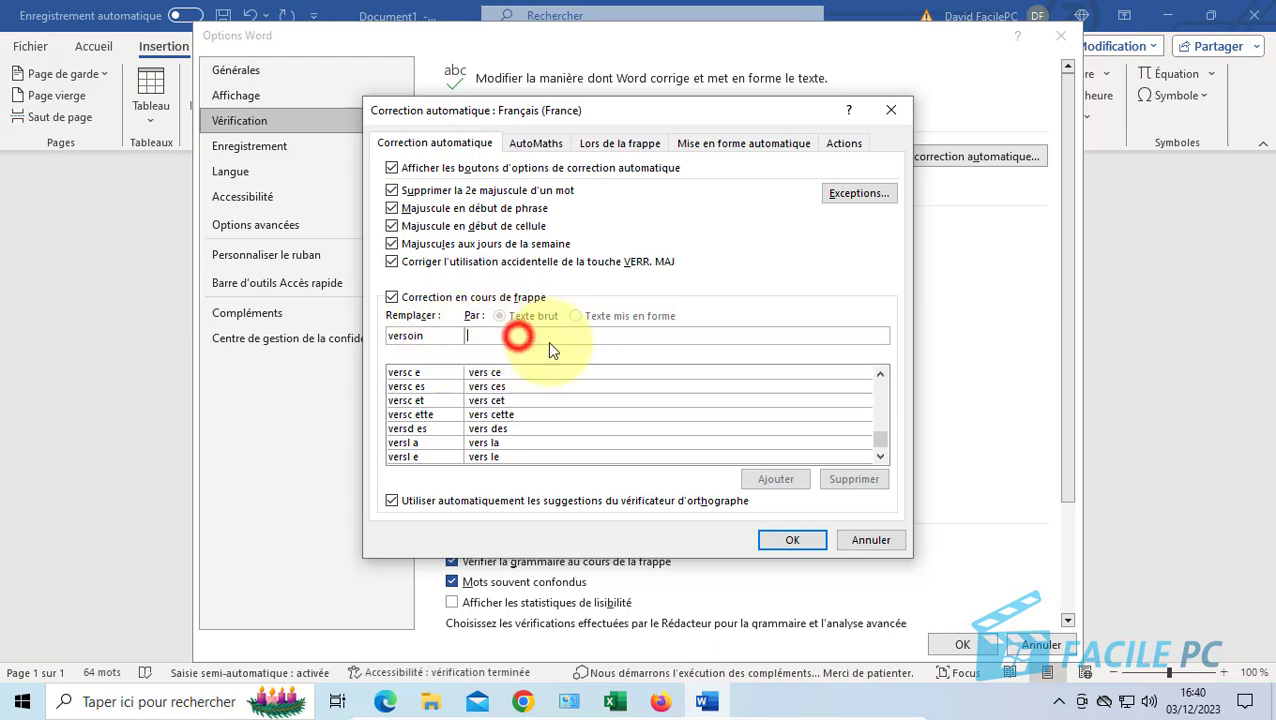
type("version")
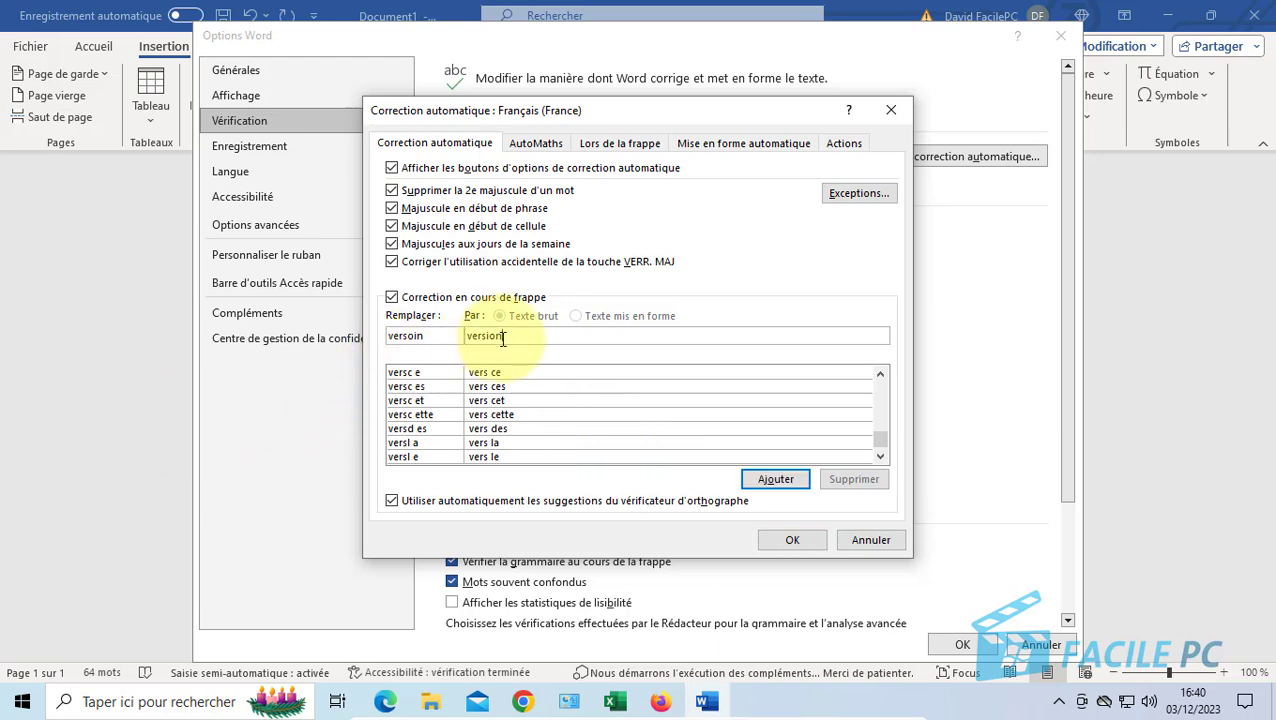
left_click(772, 480)
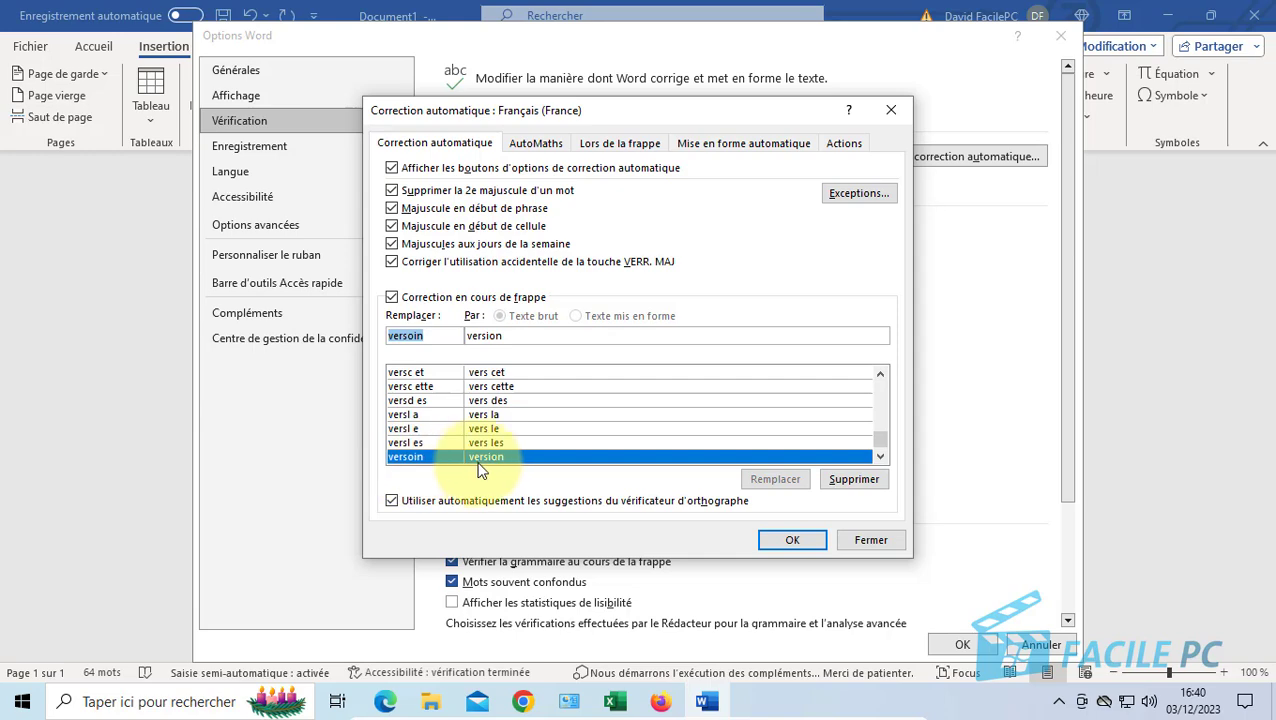
left_click(782, 542)
left_click(957, 637)
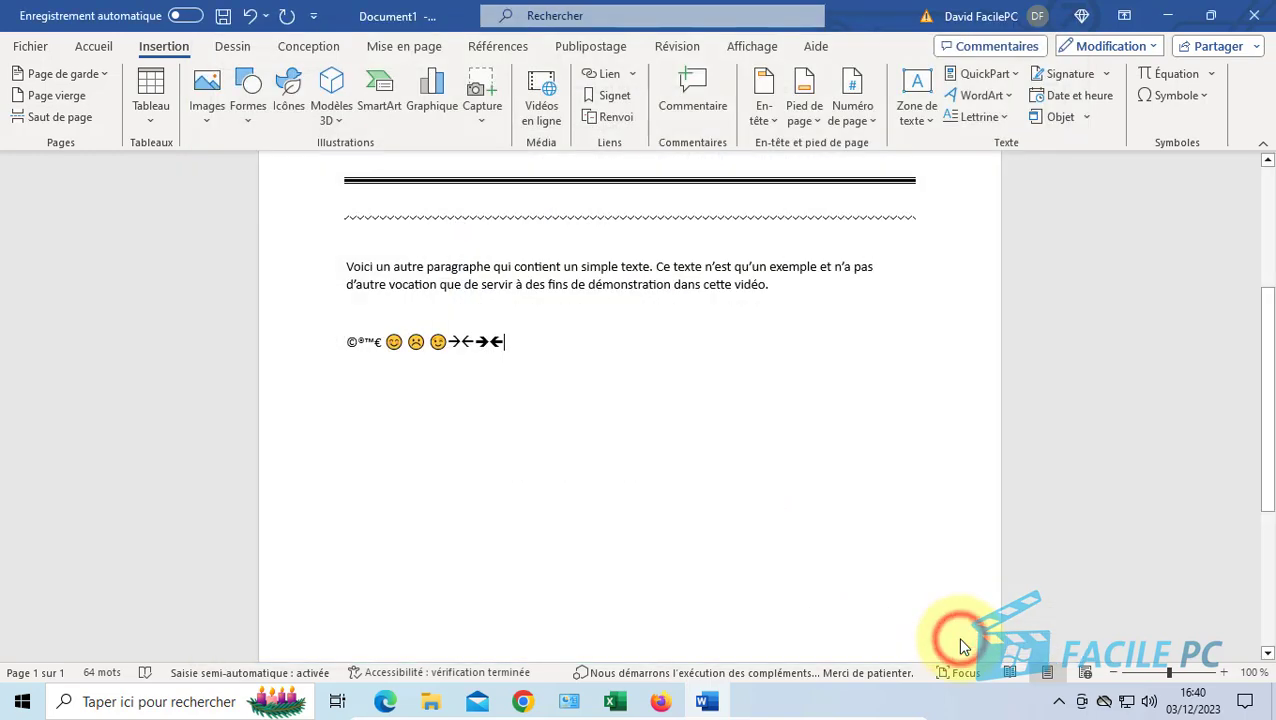
Test the new AutoCorrect entry by entering "versoin" on a new line below the symbols
key("Return")
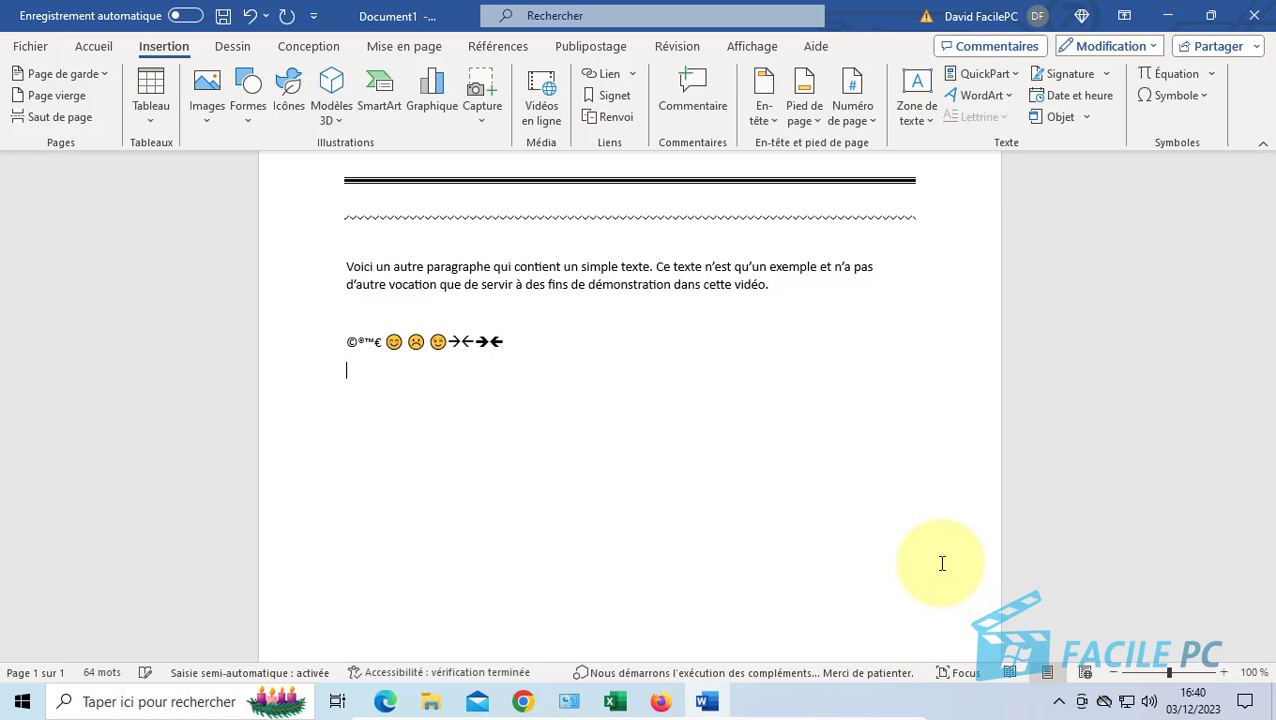
type("versoin")
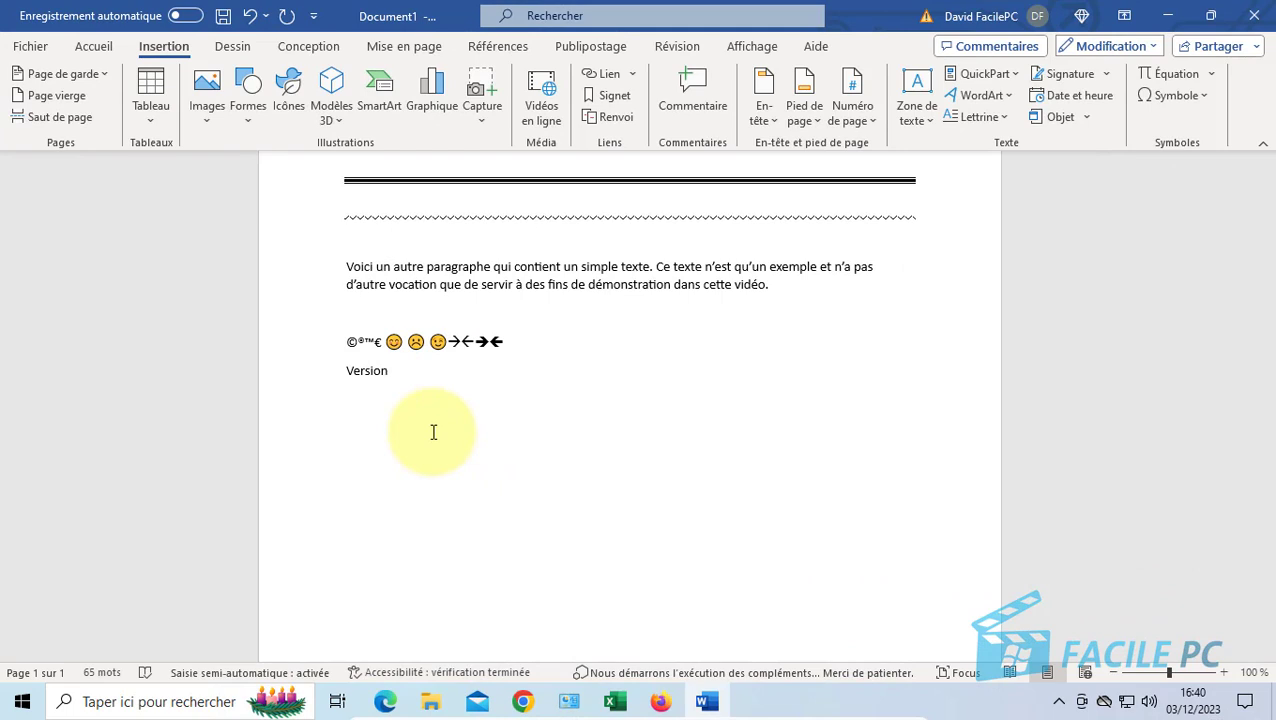
Insert a table of three rows and four columns on a new line below "Version"
key("Return")
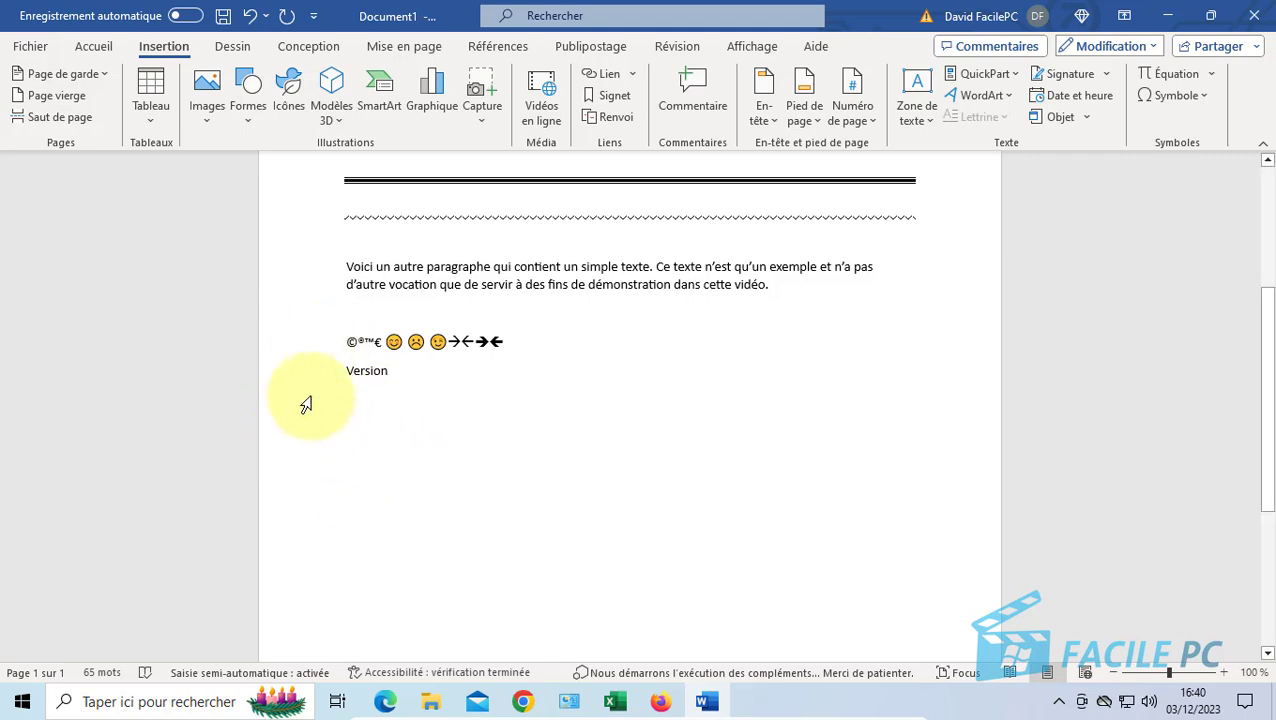
left_click(168, 44)
left_click(149, 118)
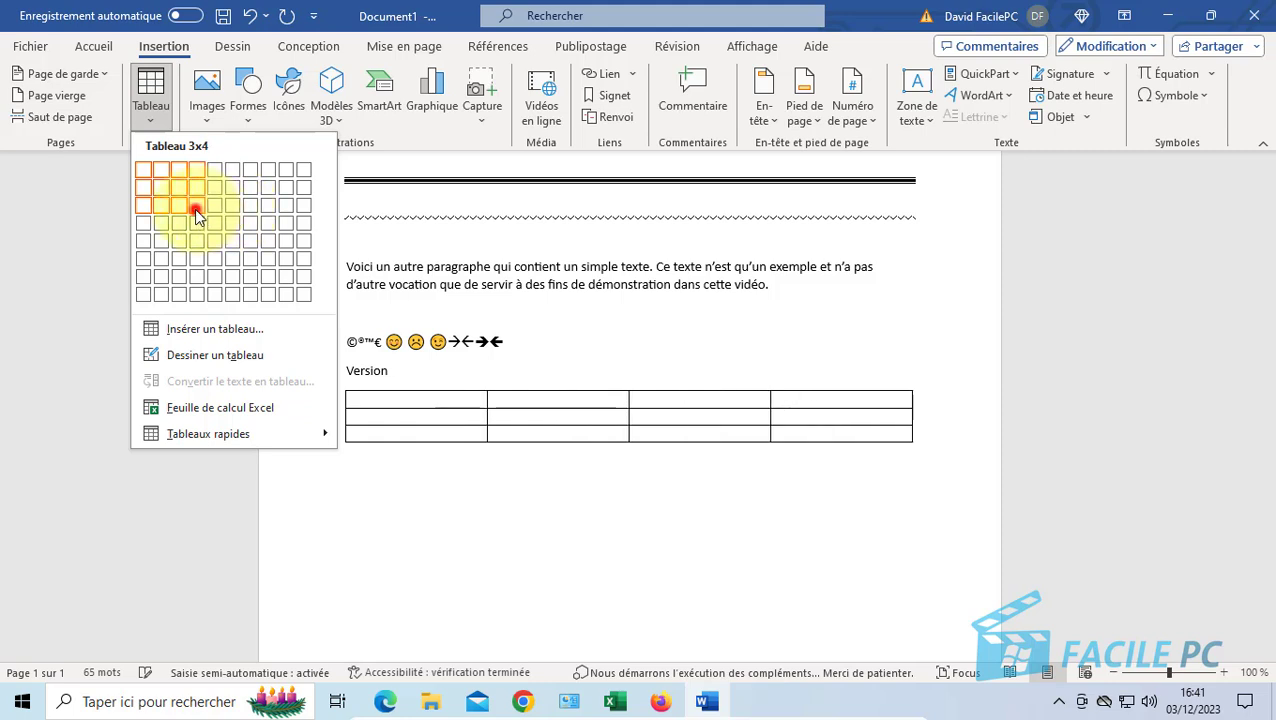
left_click(194, 208)
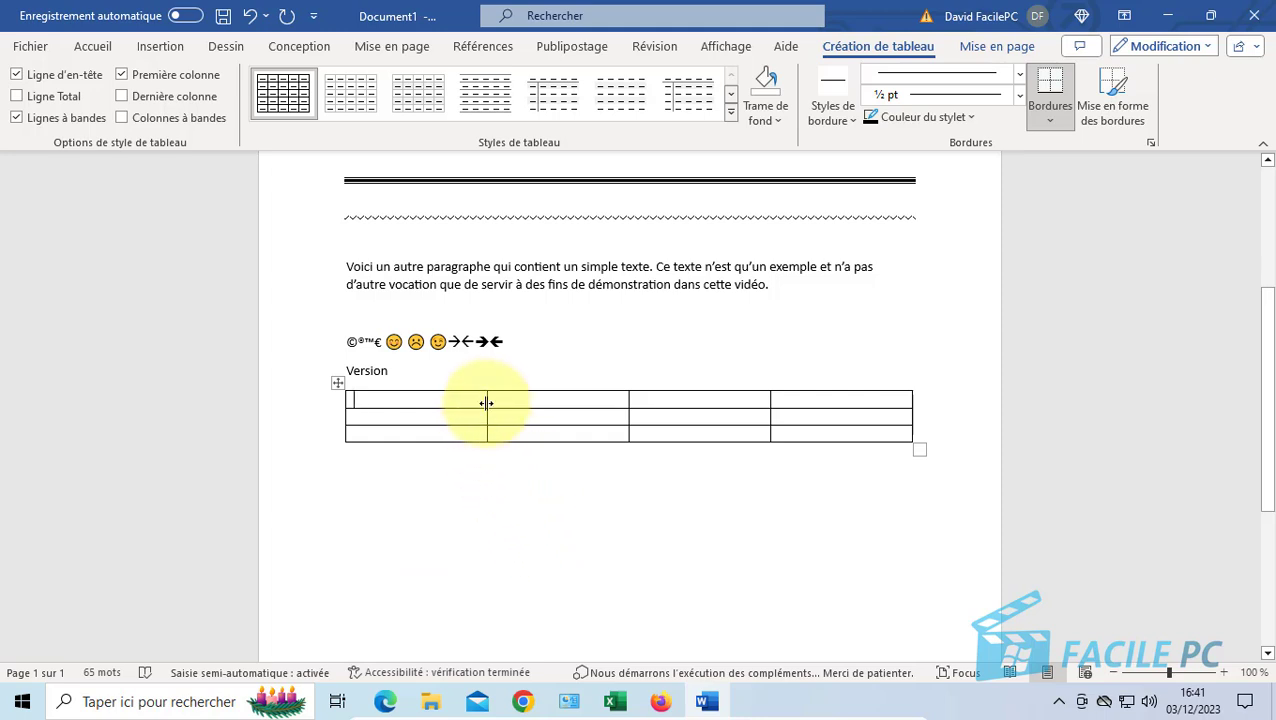
Resize the table's columns so the first and last are narrow and the third is the widest
left_click_drag(484, 402, 427, 402)
left_click_drag(628, 401, 558, 400)
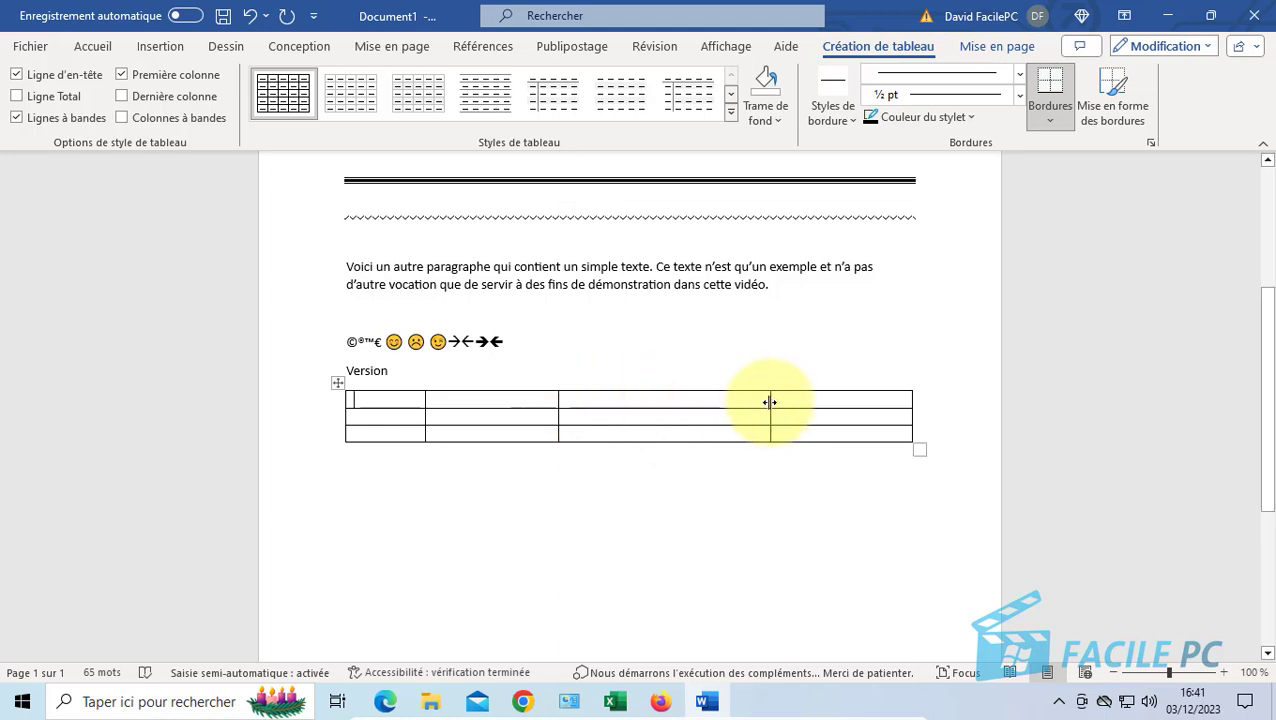
left_click_drag(768, 401, 834, 399)
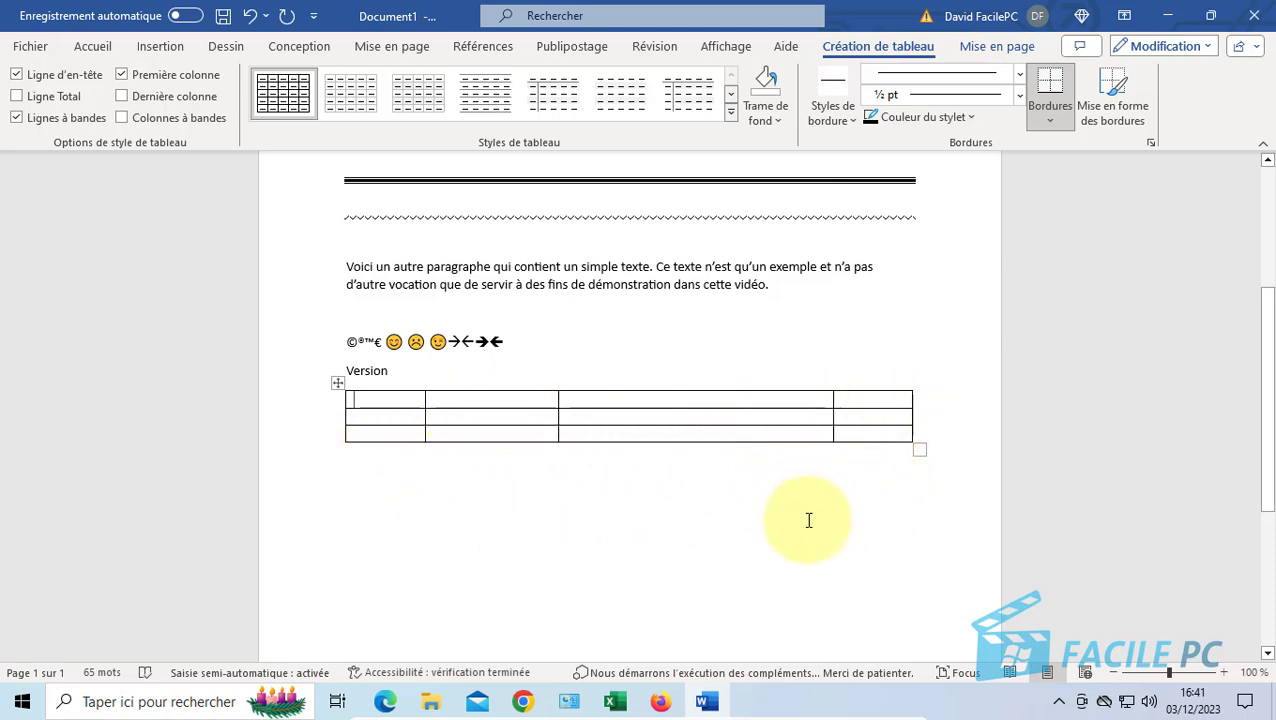
Delete the whole four-column table below "Version"
left_click(338, 383)
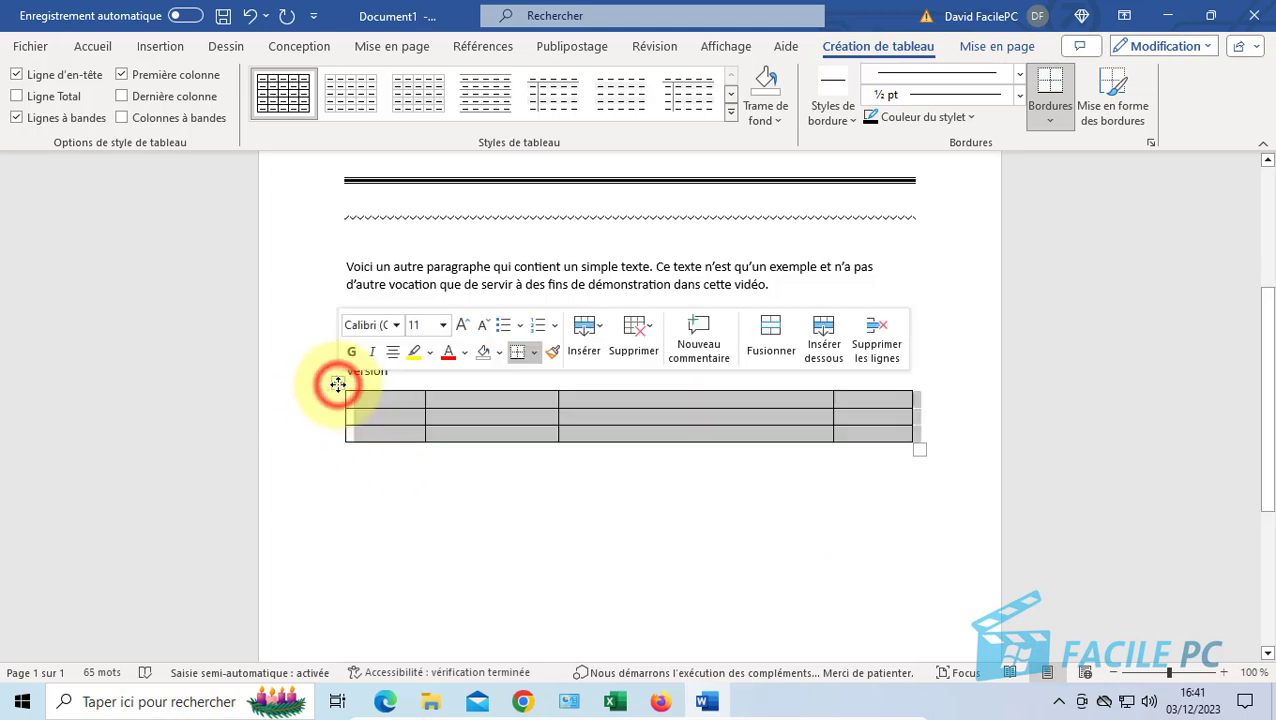
left_click(634, 338)
left_click(699, 460)
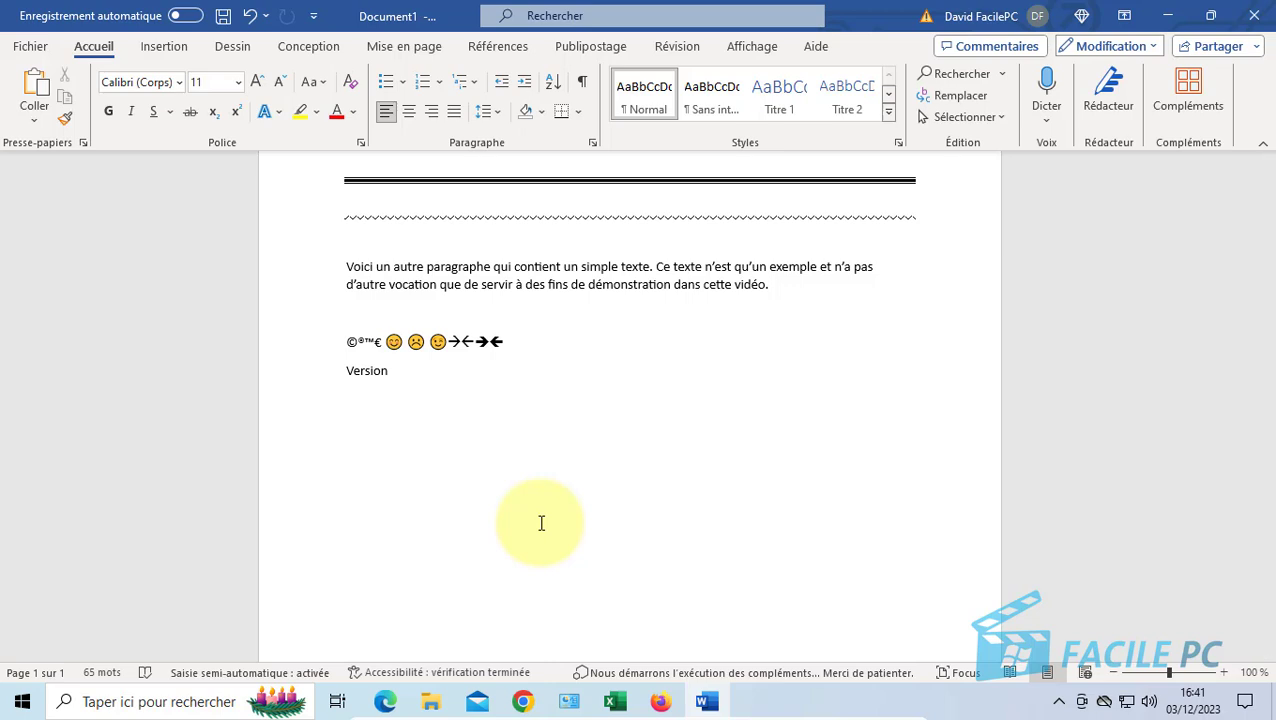
Build a one-row, three-column table with increasing column widths below "Version" from a line of plus signs and hyphens
type("<")
type("---------------")
type("--------")
type("+")
type("----------------")
type("-----------")
type("------")
type("+")
type("--------------------------------")
type("------------------")
type("+")
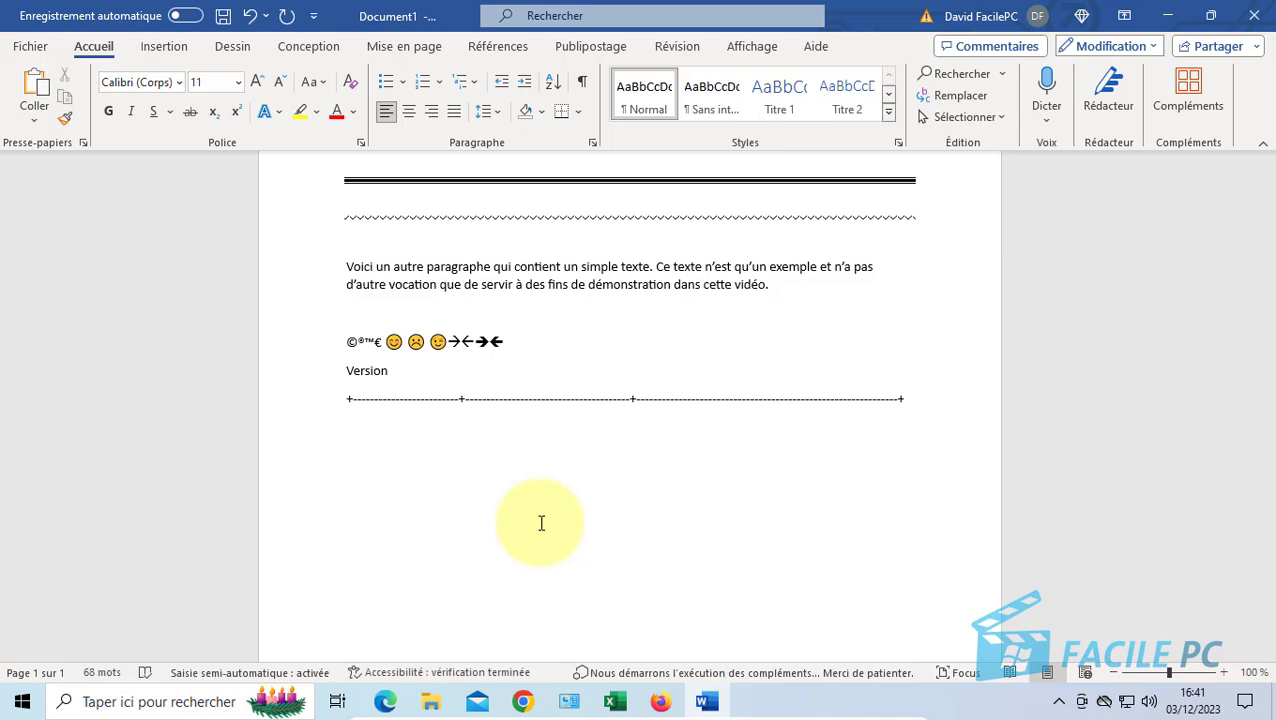
key("Return")
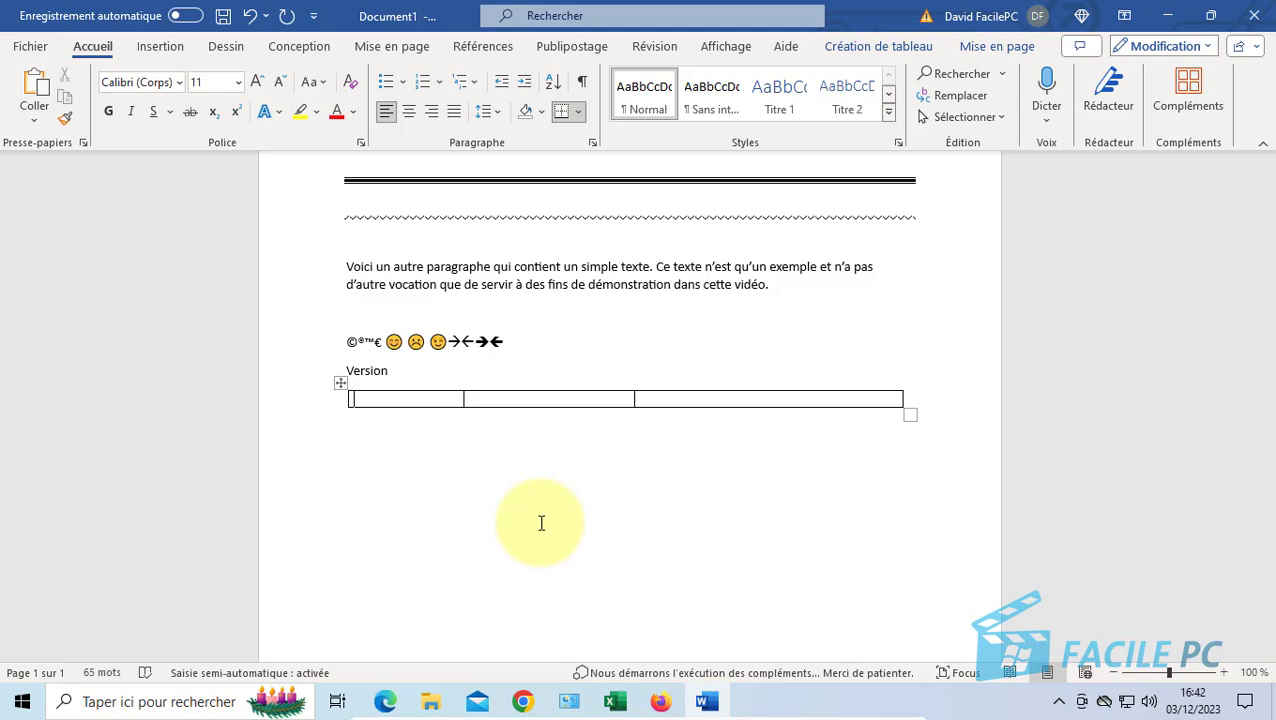
Fill the table's first row with "Fsdjficje", "dsfoiusodufouosdofu" and "sdufousoidufojerjofjo", and add two empty rows below it
type("Fsdjficje")
key("Tab")
type("dsfoiusodufouosdofu")
key("Tab")
type("sdufousoidufojerjofjo")
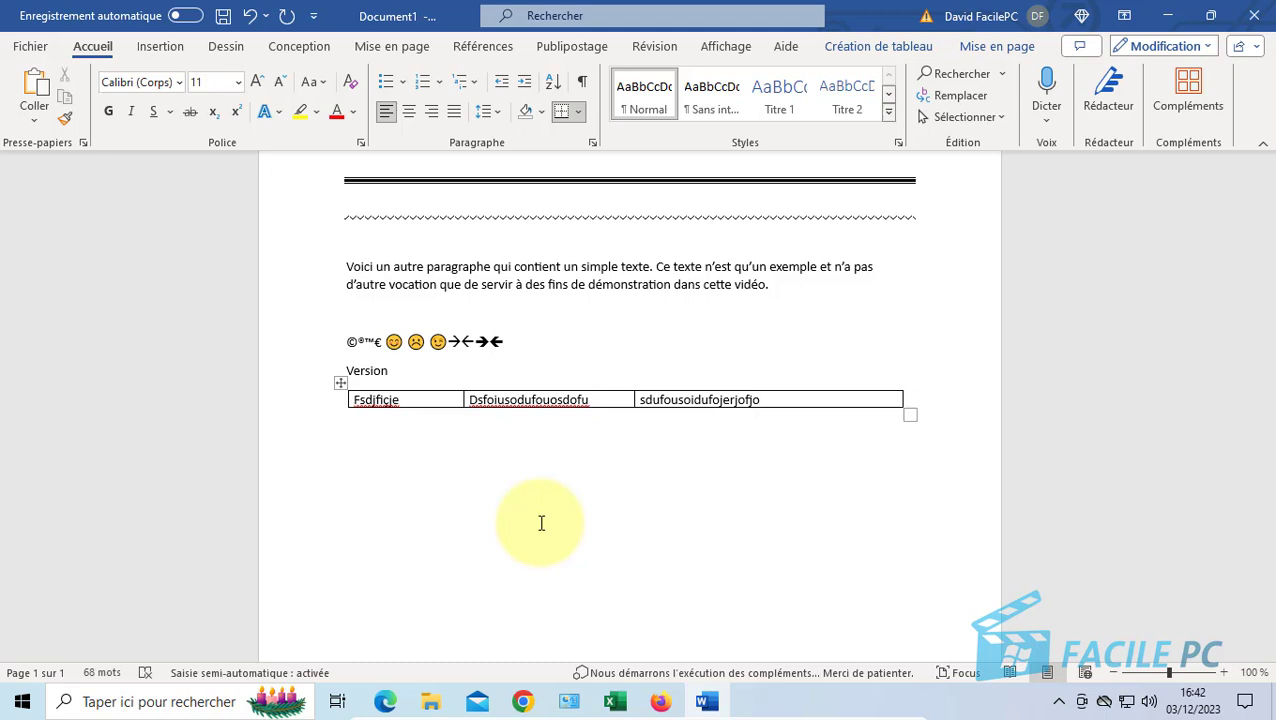
key("Tab")
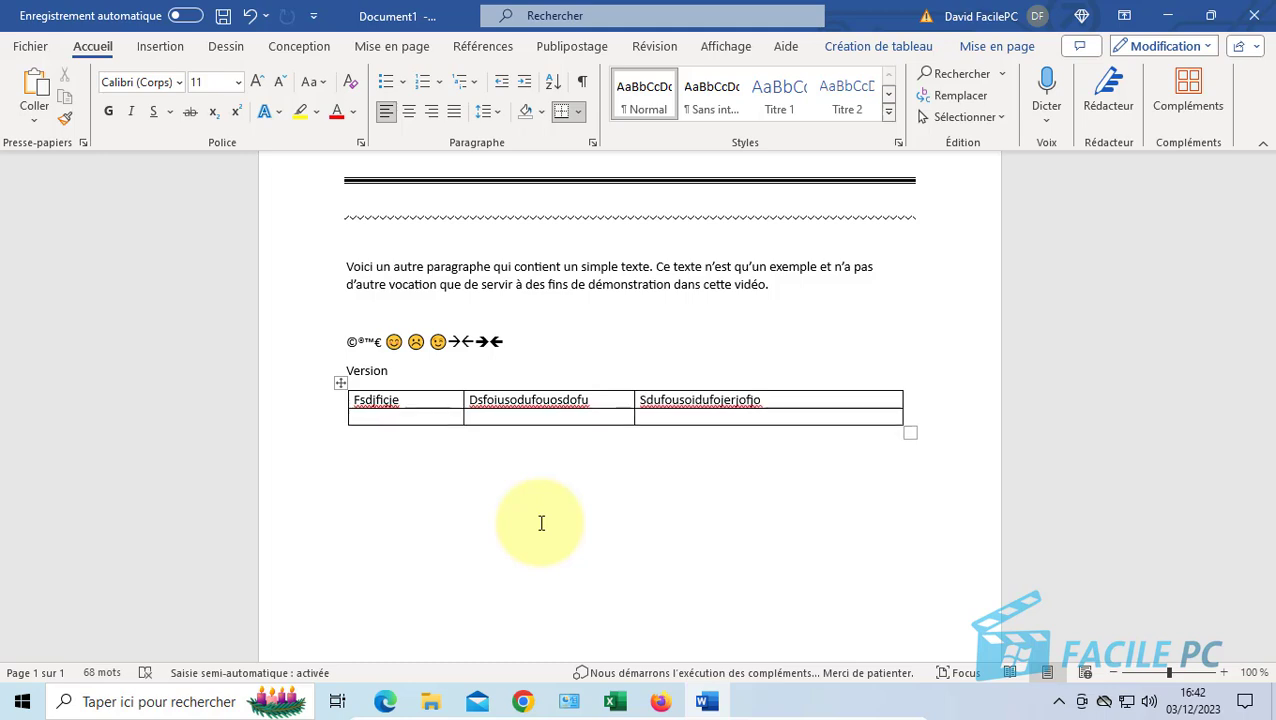
key("Tab")
key("Tab")
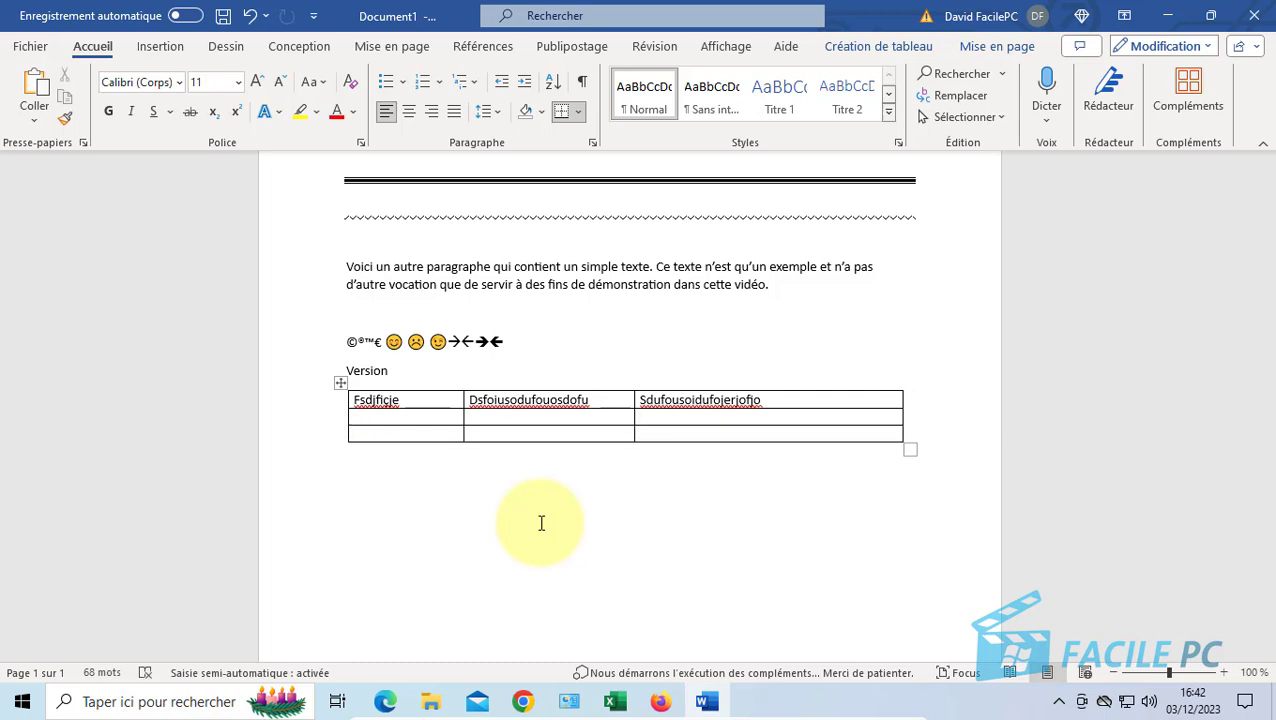
Fill the third row with "nierfjerhiuh", "fifuheihf" and "fhiehirh", and add a fourth row with "uehirfheih", "fehuihrf" and "fuiheirhf"
type("nierfjerhiuh")
key("Tab")
type("fifuheihf")
key("Tab")
type("fhiehim")
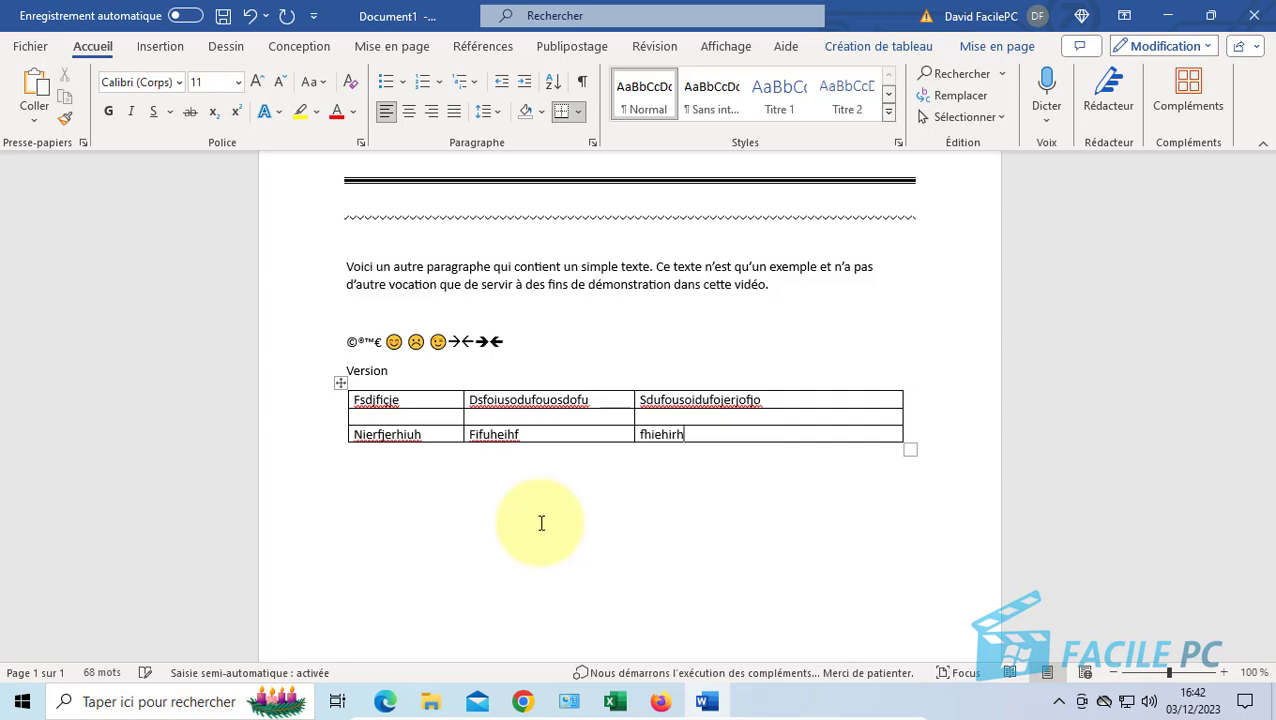
key("Tab")
type("uehirfheih")
key("Tab")
type("fehuihrf")
key("Tab")
type("fuiheirhf")
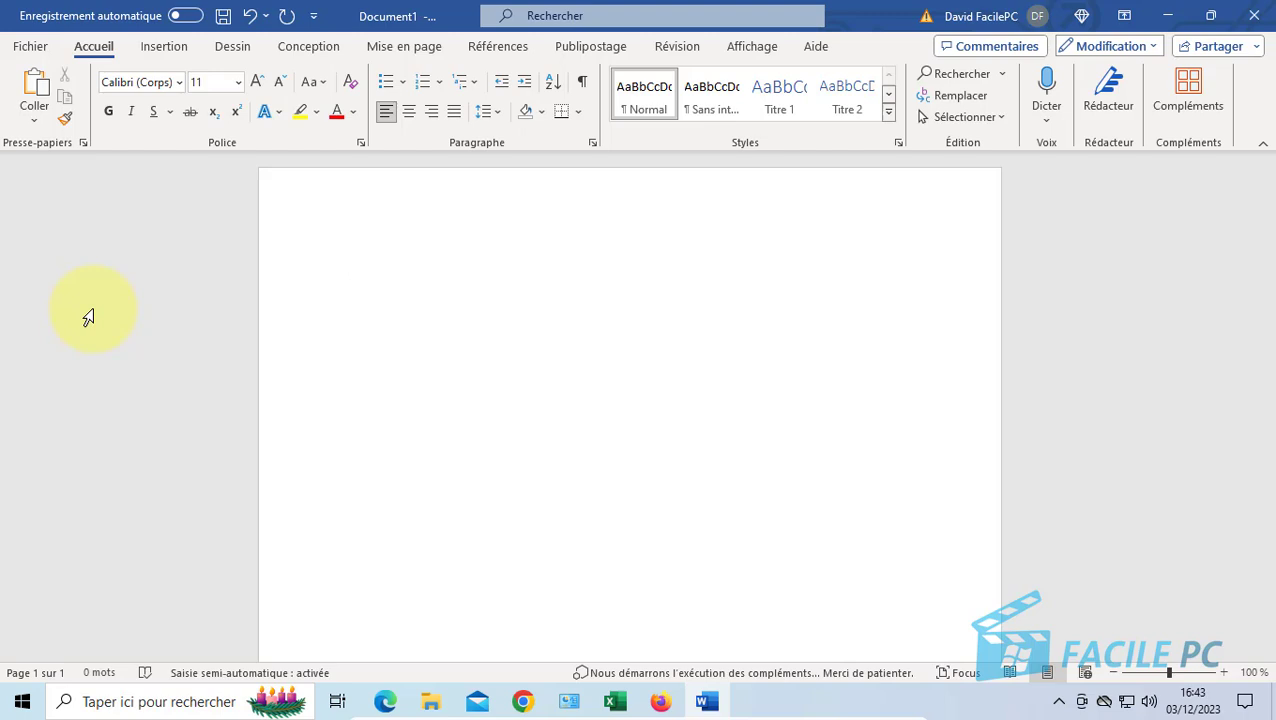
type("Djhf dsh fiquhsdfh")
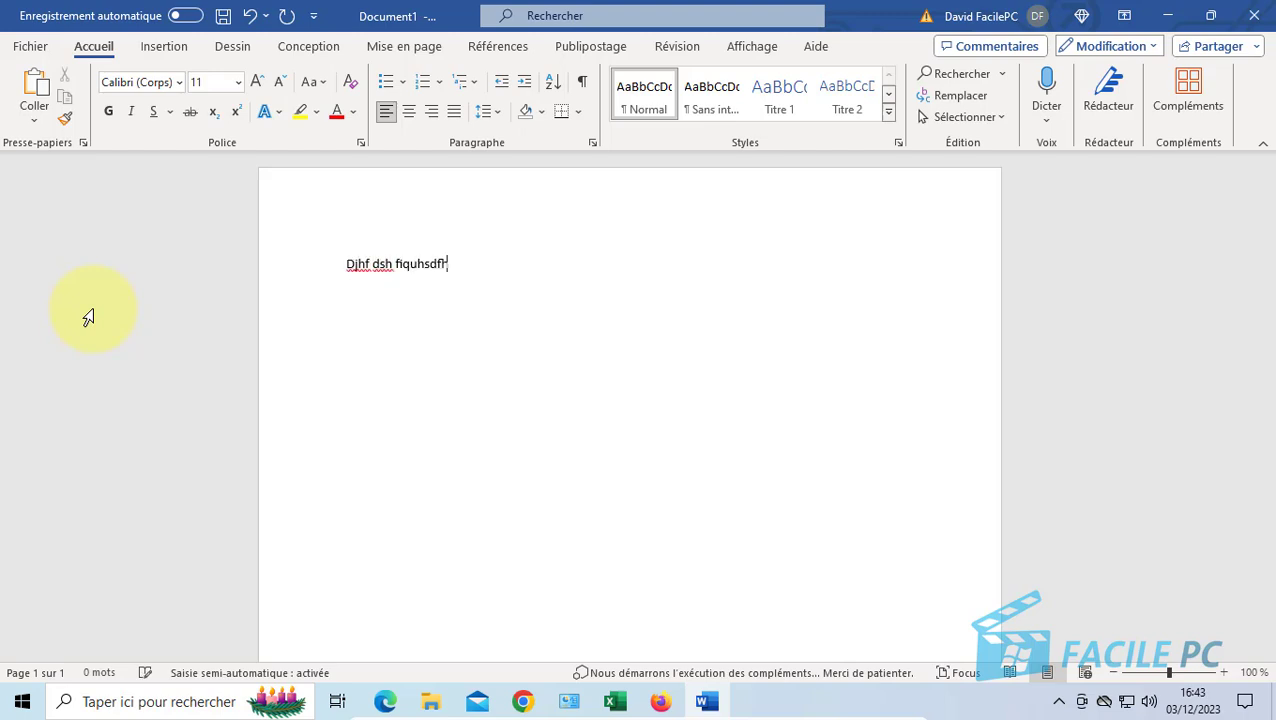
type(" qiuhsdiuf hj xcivh iwo")
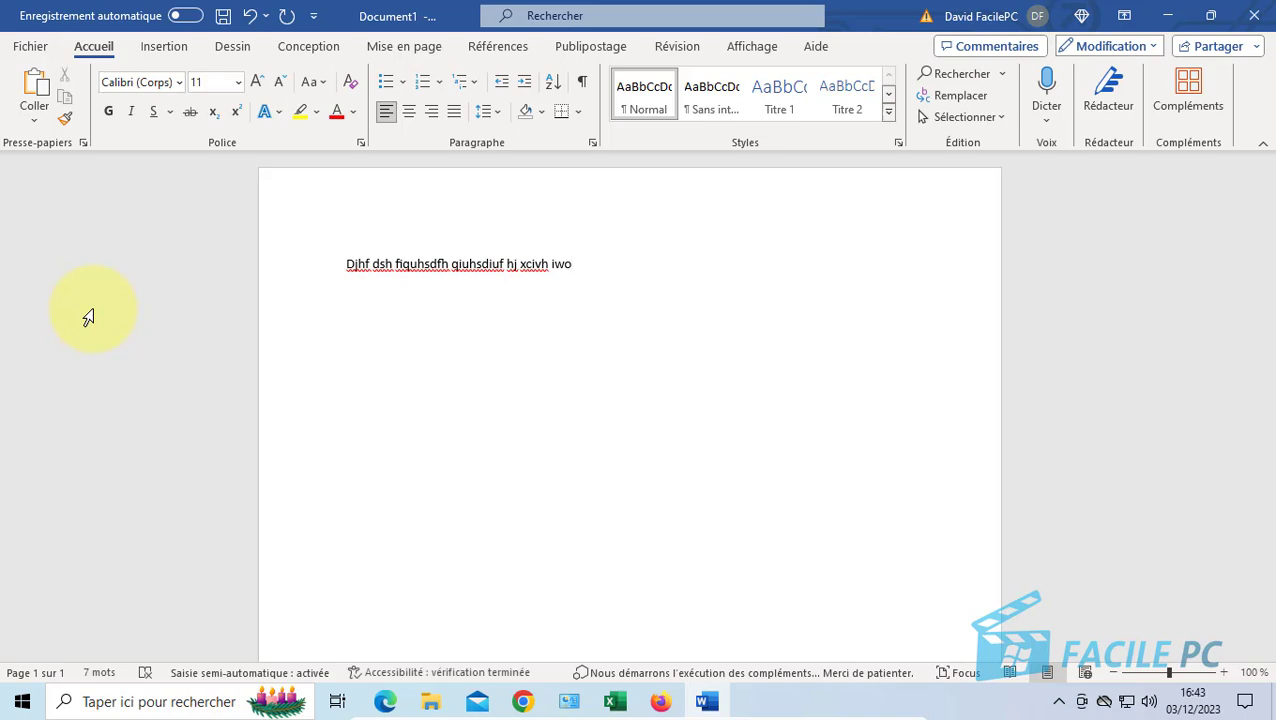
type("rojg sqdjfogijs dofgjsoidjf gs")
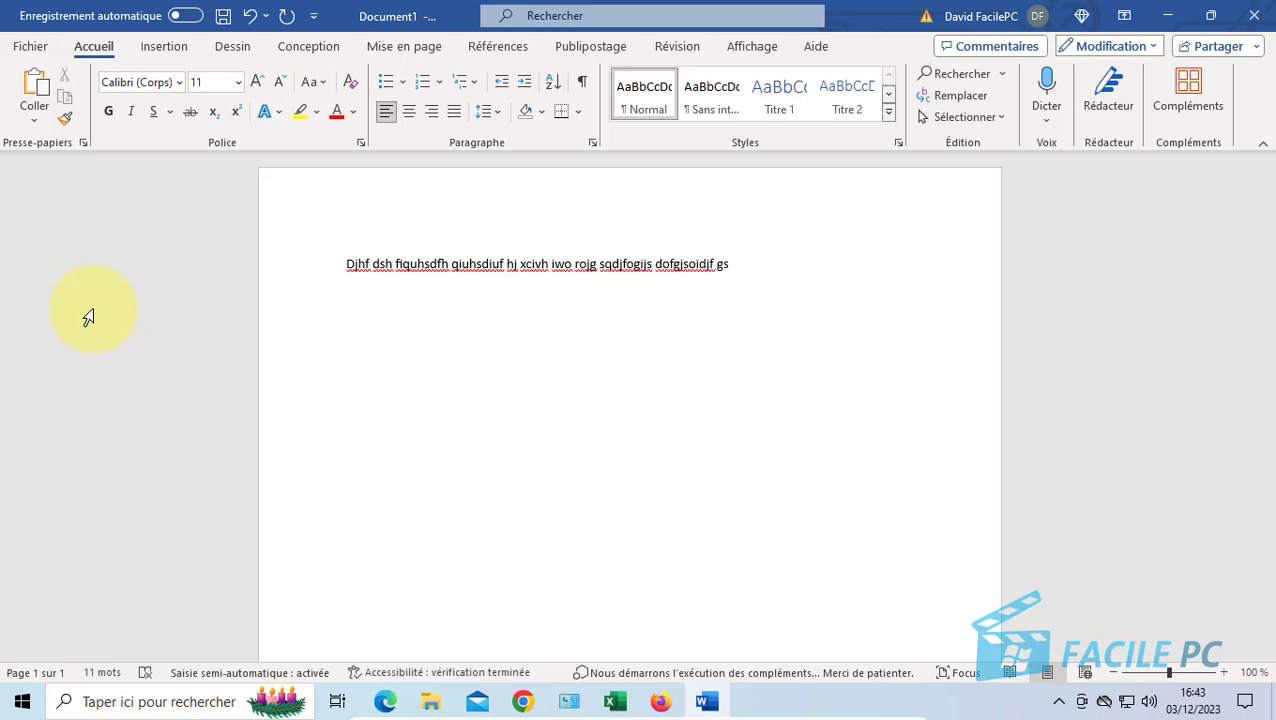
key("BackSpace")
key("BackSpace")
key("BackSpace")
key("BackSpace")
key("BackSpace")
key("BackSpace")
key("BackSpace")
key("BackSpace")
key("BackSpace")
key("BackSpace")
key("BackSpace")
key("BackSpace")
key("BackSpace")
key("BackSpace")
key("BackSpace")
key("BackSpace")
key("BackSpace")
key("BackSpace")
key("BackSpace")
key("BackSpace")
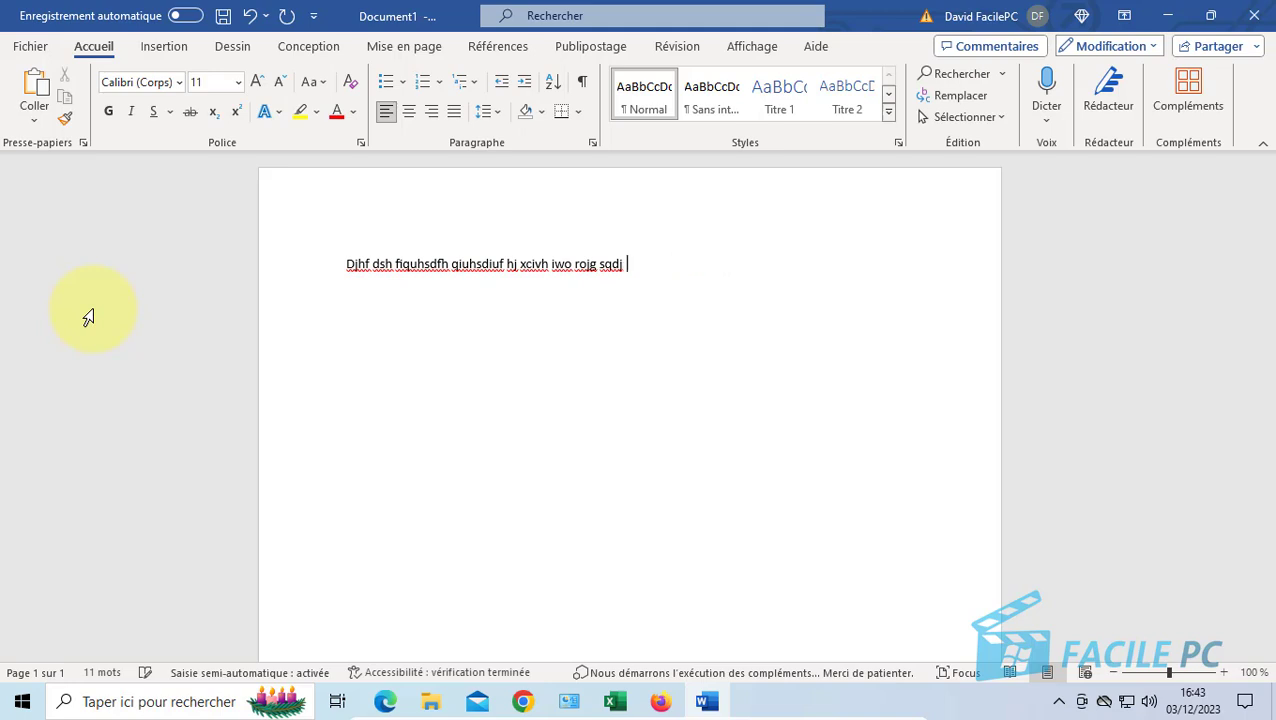
key("BackSpace")
key("BackSpace")
key("BackSpace")
key("BackSpace")
key("BackSpace")
key("BackSpace")
key("BackSpace")
key("BackSpace")
key("BackSpace")
key("BackSpace")
key("BackSpace")
key("BackSpace")
key("BackSpace")
key("BackSpace")
key("BackSpace")
key("BackSpace")
key("BackSpace")
key("BackSpace")
key("BackSpace")
key("BackSpace")
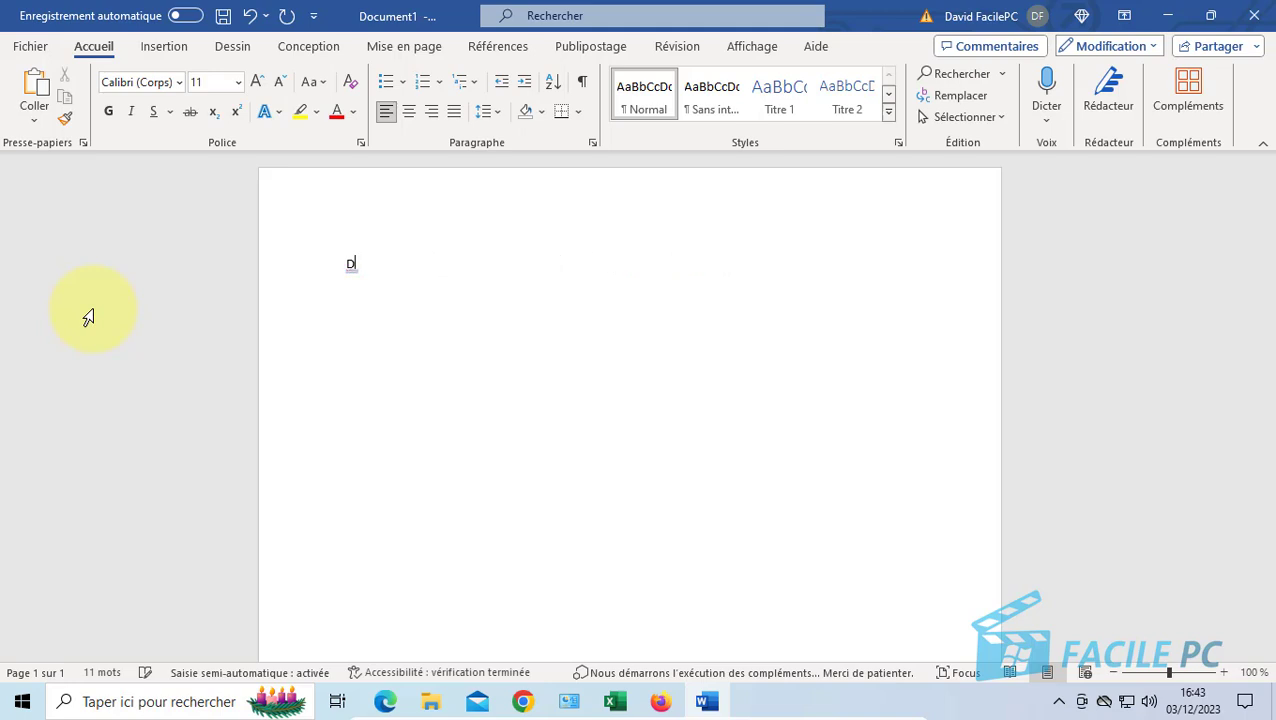
key("BackSpace")
Generate five paragraphs of four sentences each in the empty document with the =rand(5,4) function
type("=rand")
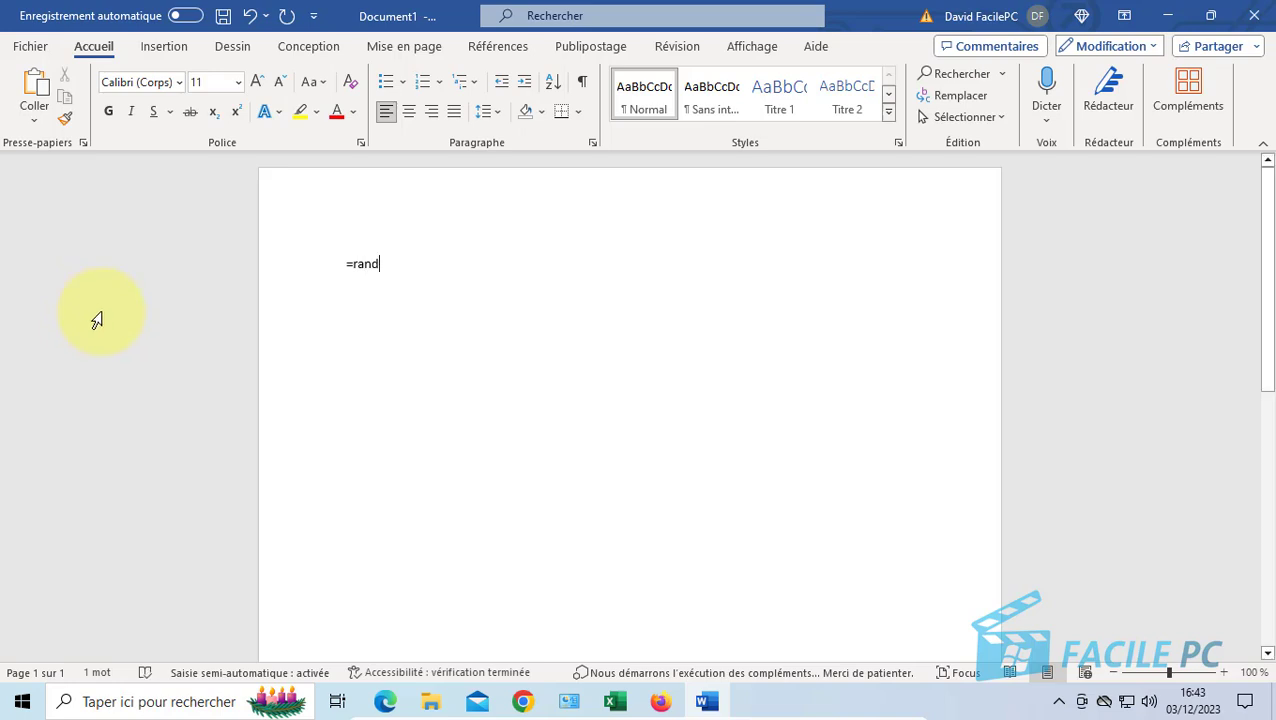
type("(")
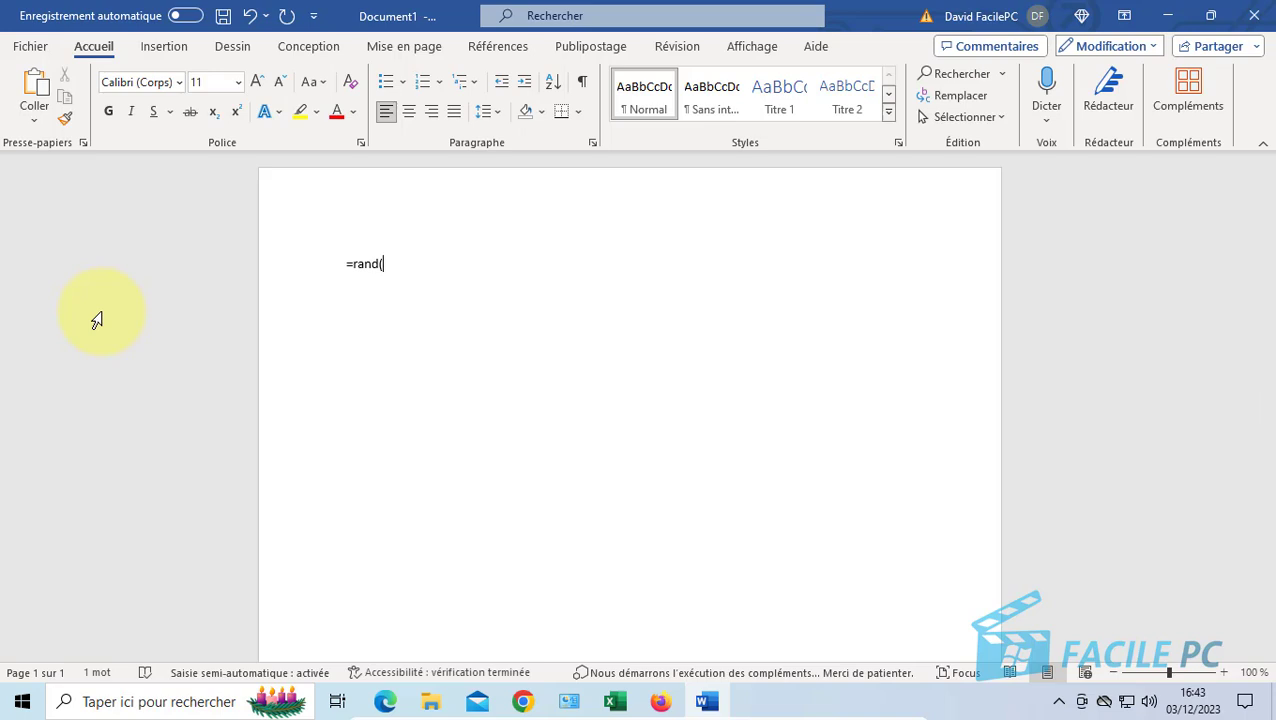
type("5,4")
key("Return")
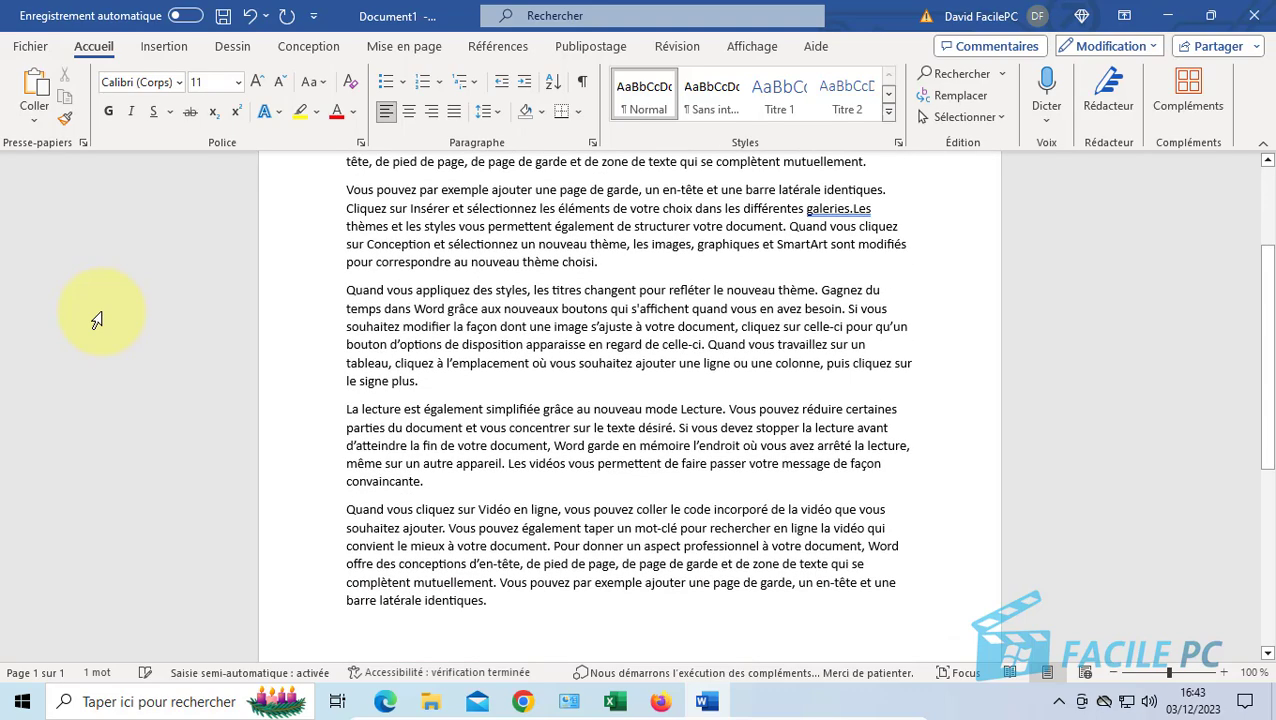
Make the words "Les vidéos vous permettent" at the start of the first paragraph bold
scroll(337, 325, "up", 3)
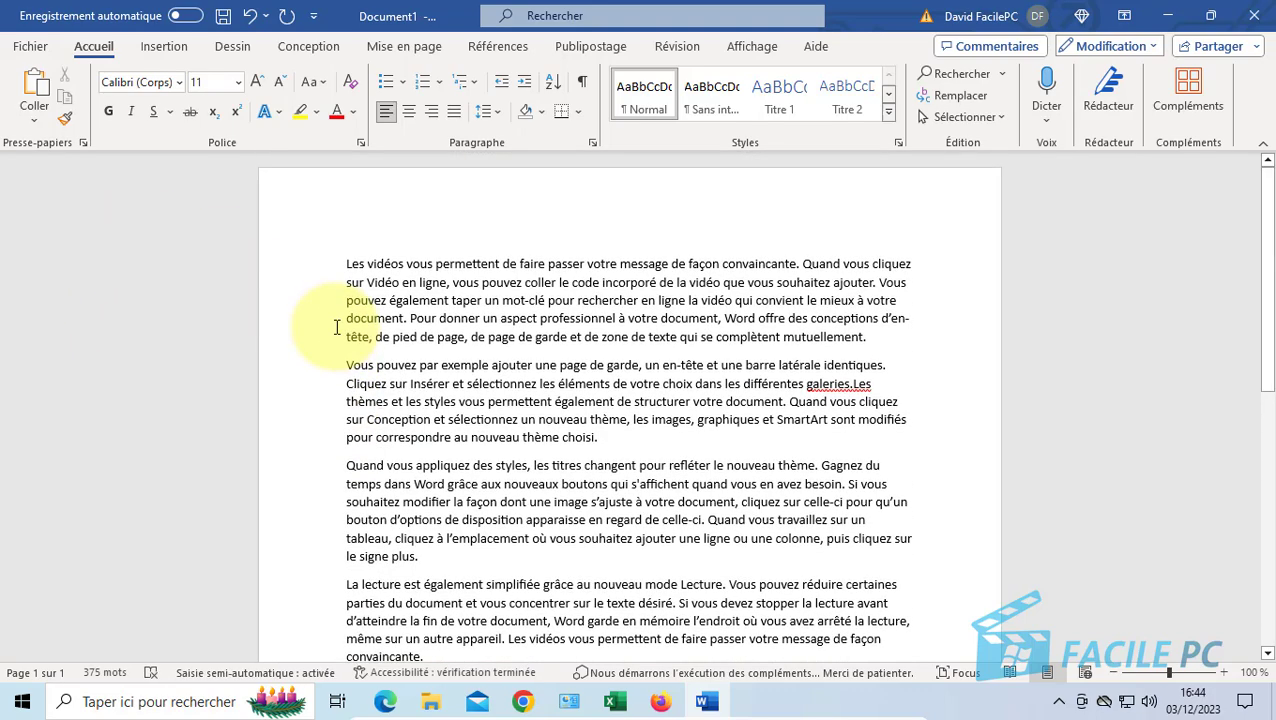
scroll(418, 553, "down", 2)
scroll(418, 553, "down", 3)
scroll(488, 562, "up", 5)
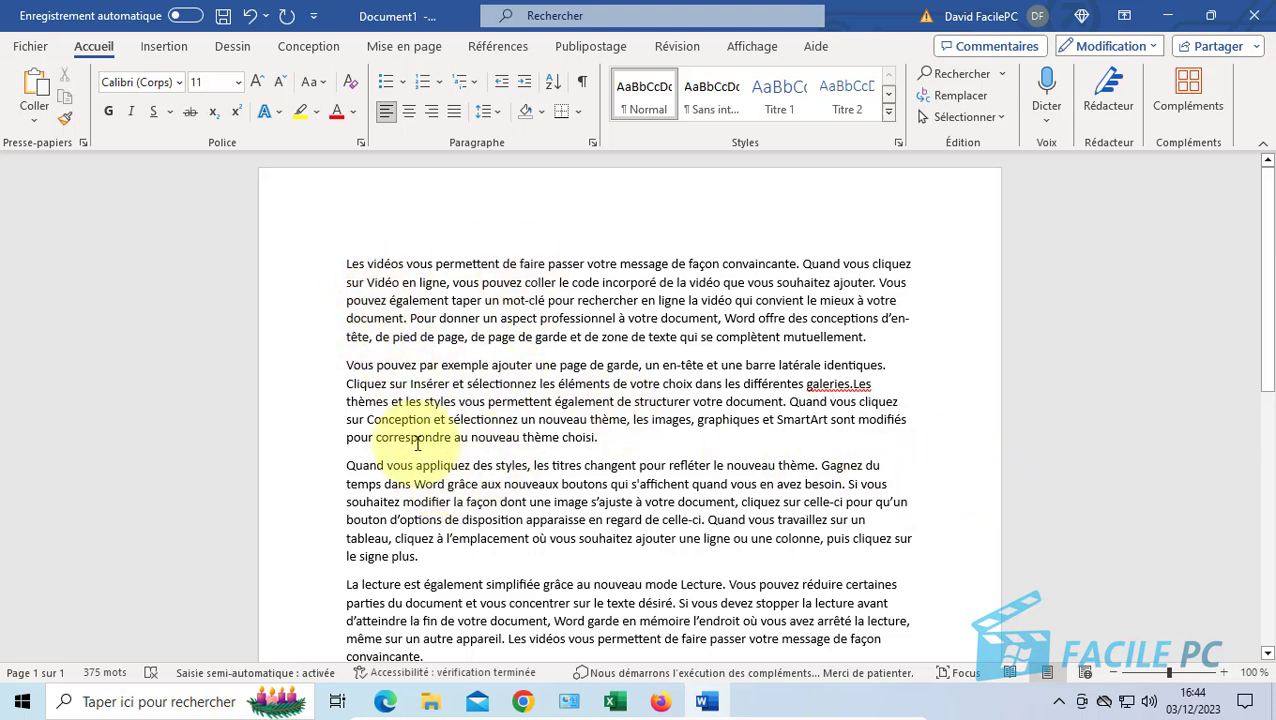
scroll(495, 555, "down", 1)
scroll(495, 555, "up", 1)
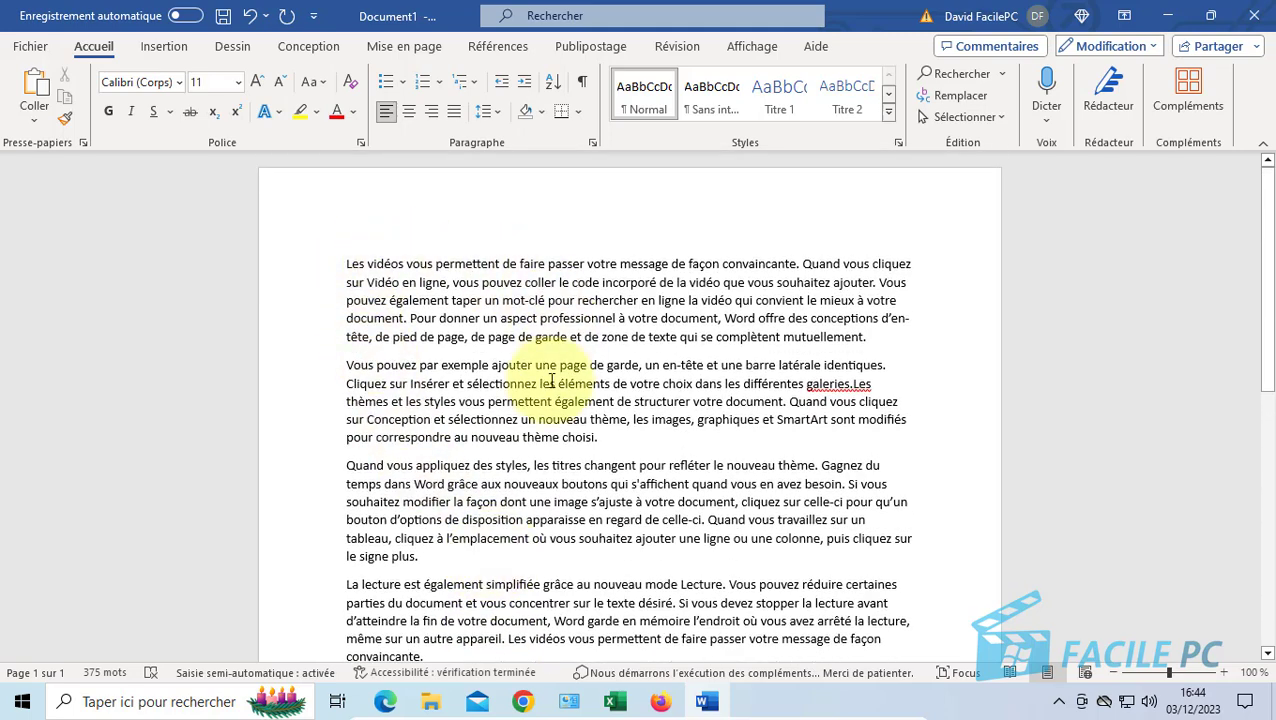
left_click_drag(345, 264, 501, 264)
left_click(108, 111)
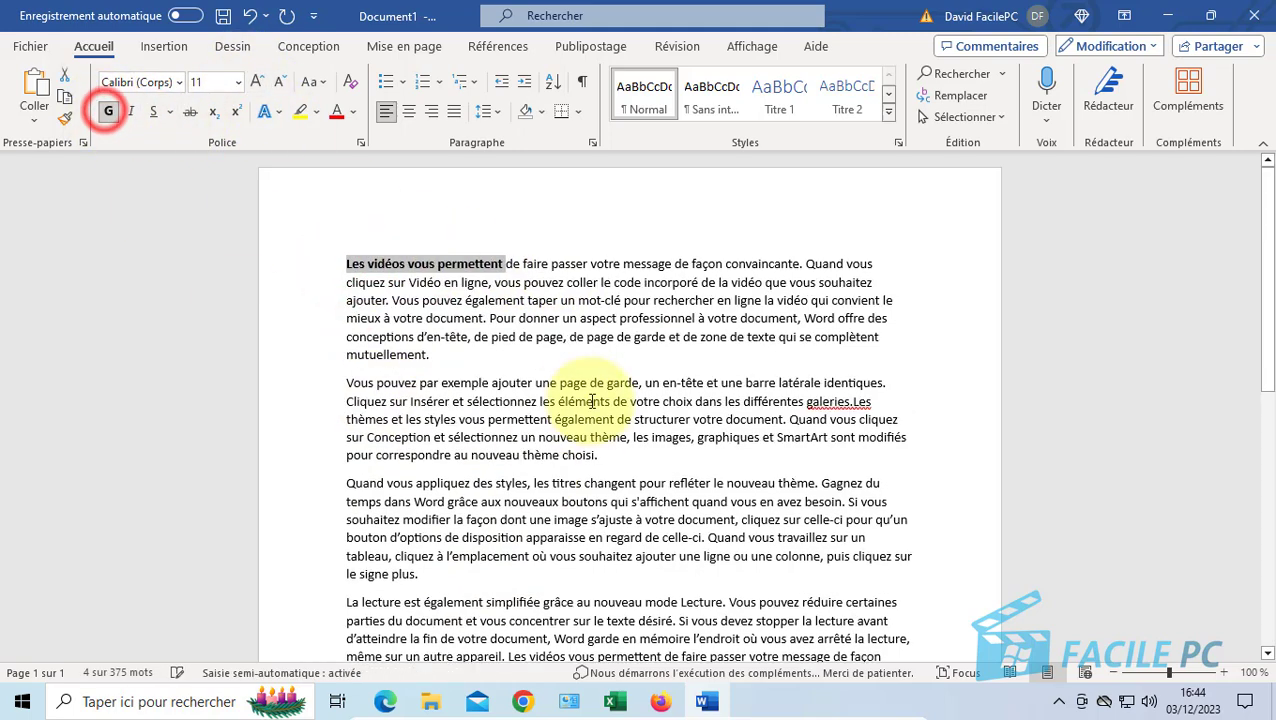
left_click(575, 400)
Right-align the second paragraph, which begins "Vous pouvez par exemple"
double_click(320, 384)
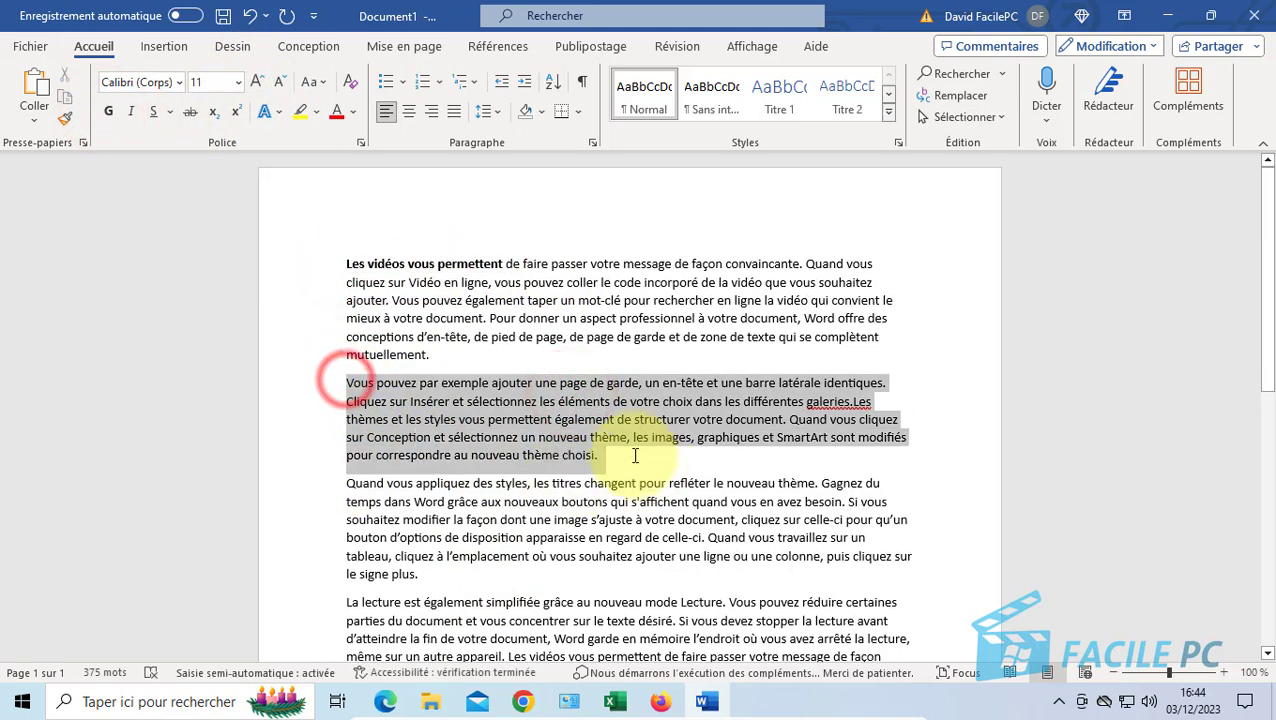
left_click(431, 111)
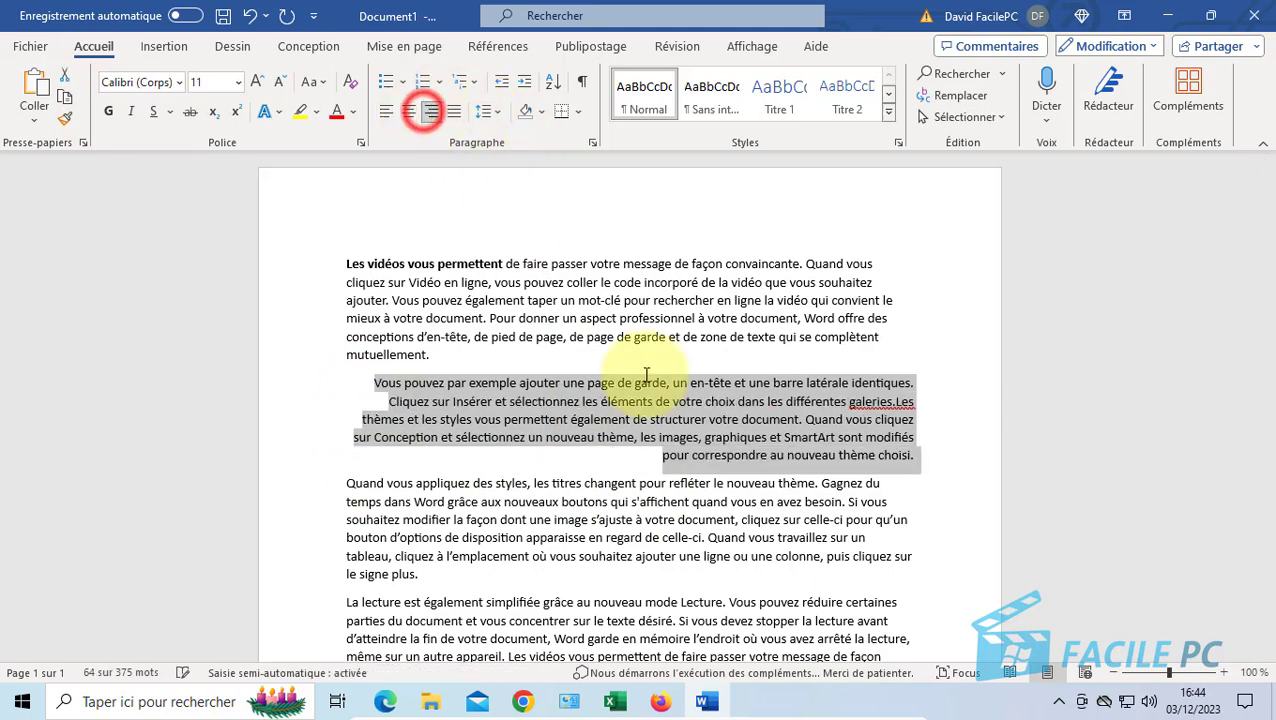
left_click(652, 540)
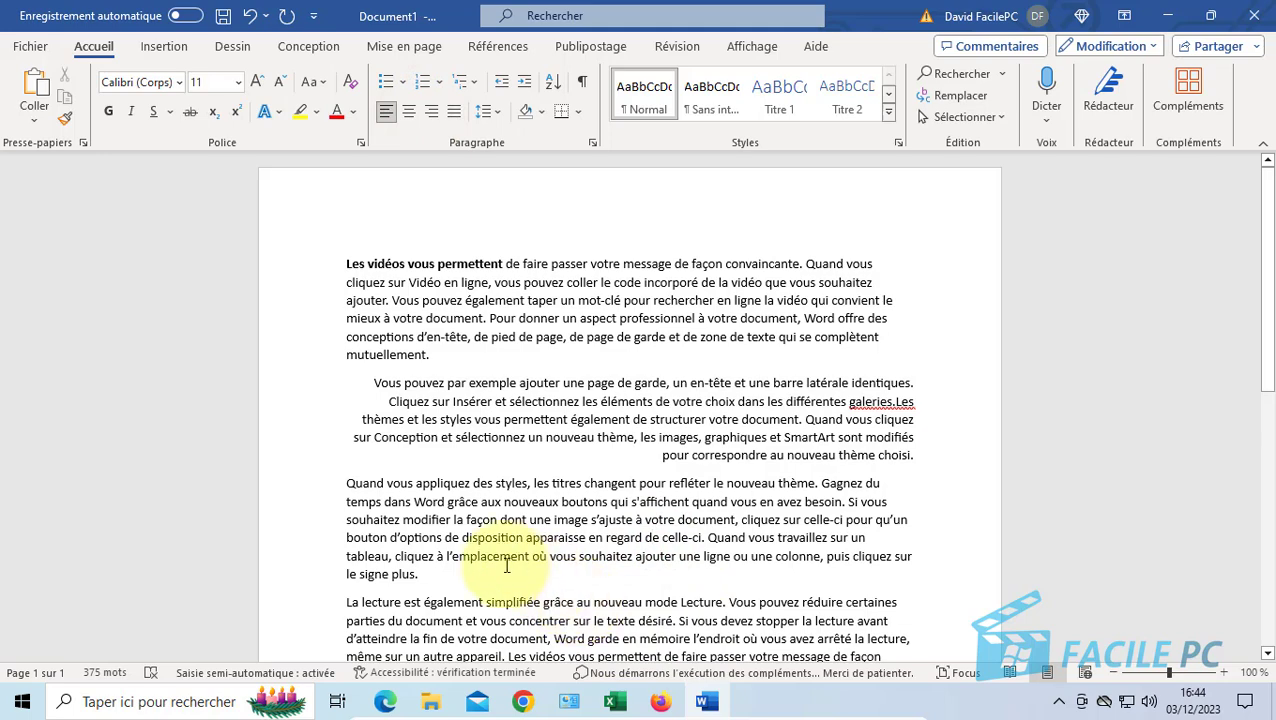
Generate three more sample paragraphs below the existing text with =rand(3), leaving an empty line before them
scroll(500, 600, "down", 6)
left_click(591, 514)
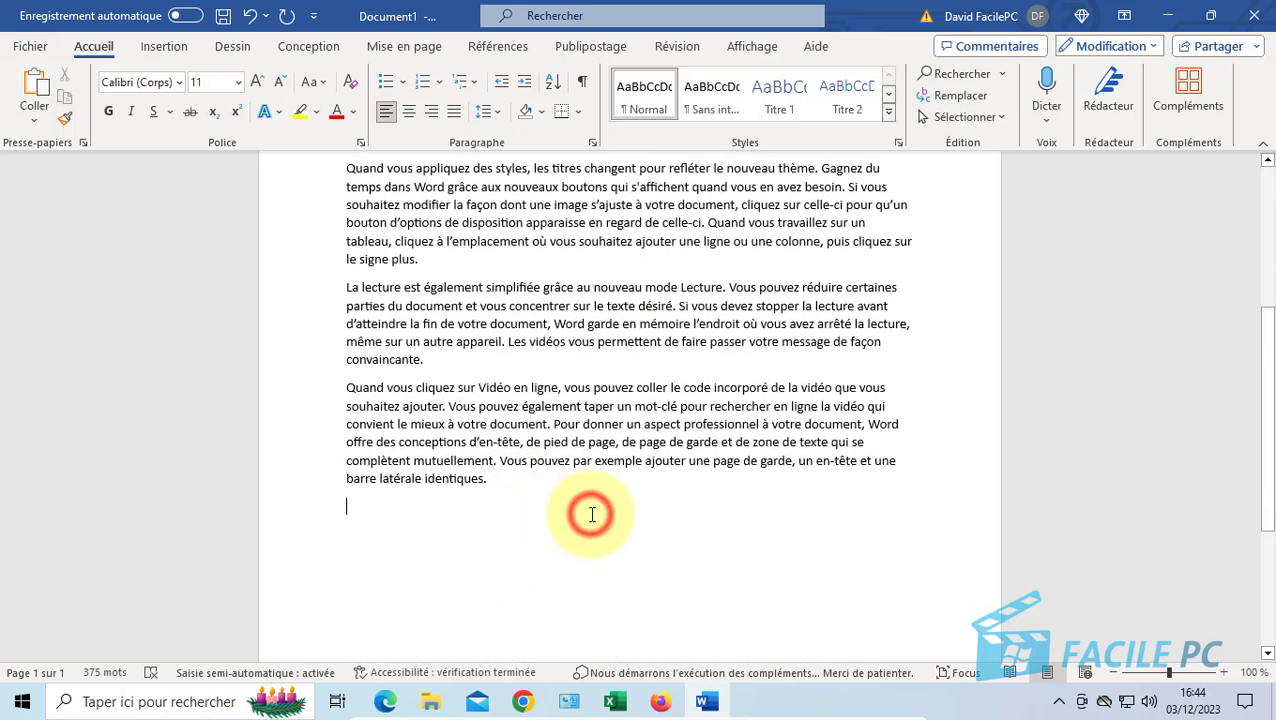
key("Return")
type("=rand(")
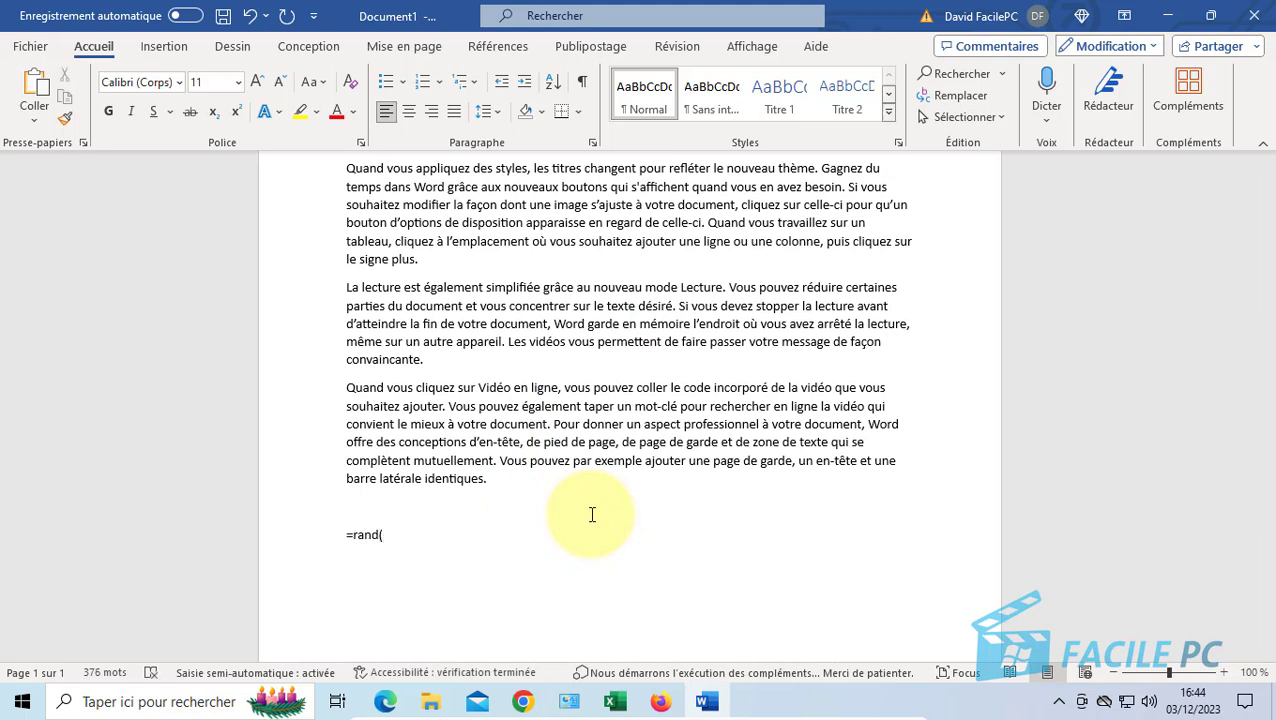
type("3)")
key("Return")
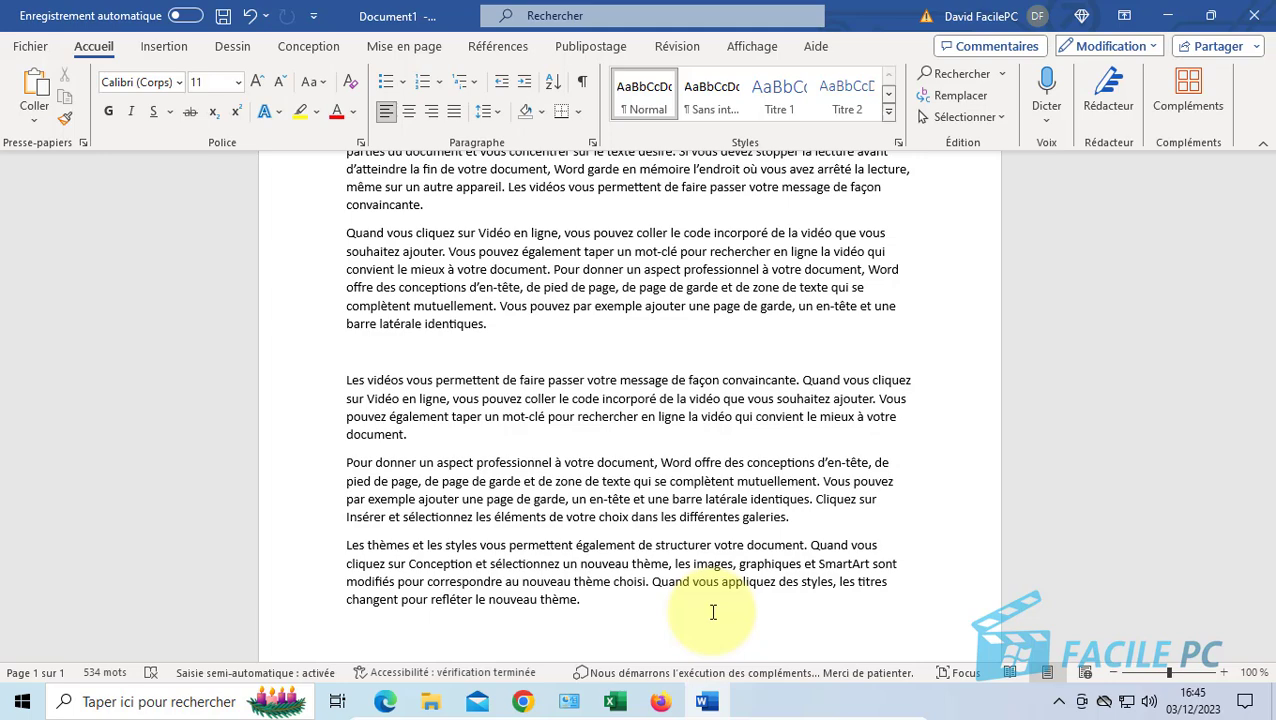
Delete all the text in the document and generate five Lorem ipsum paragraphs with =lorem(5)
left_click_drag(366, 626, 309, 186)
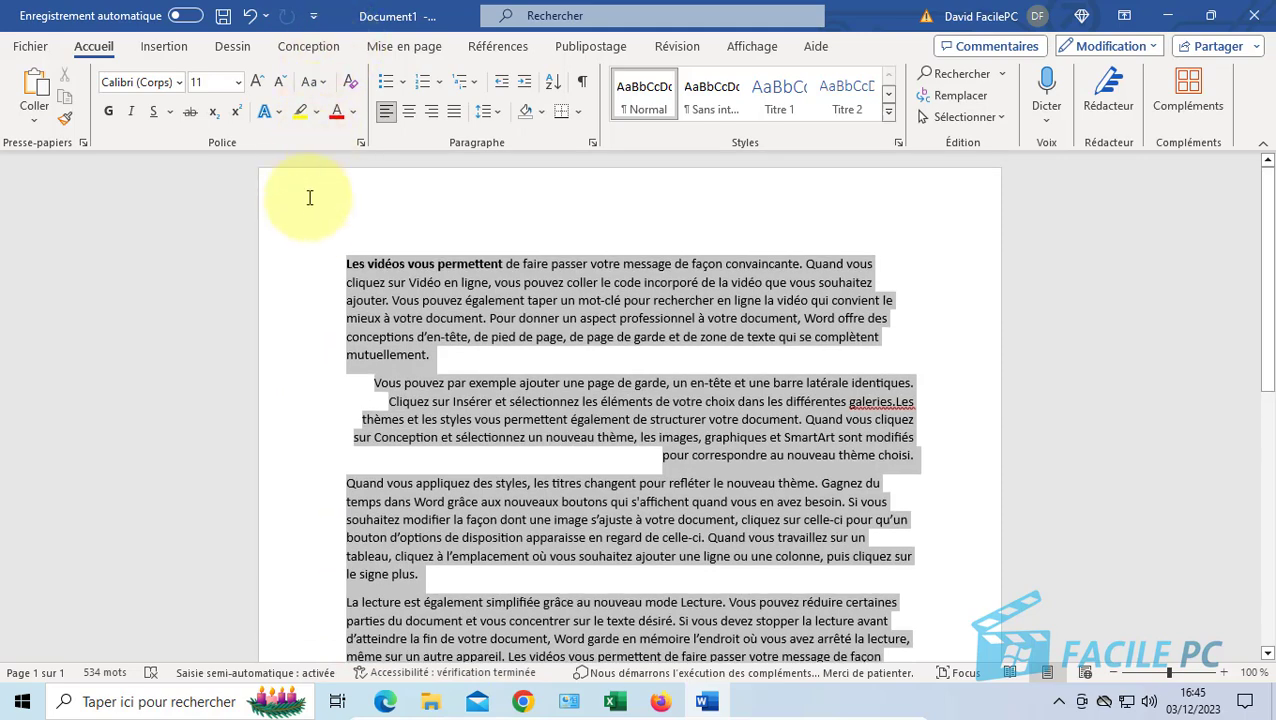
key("Delete")
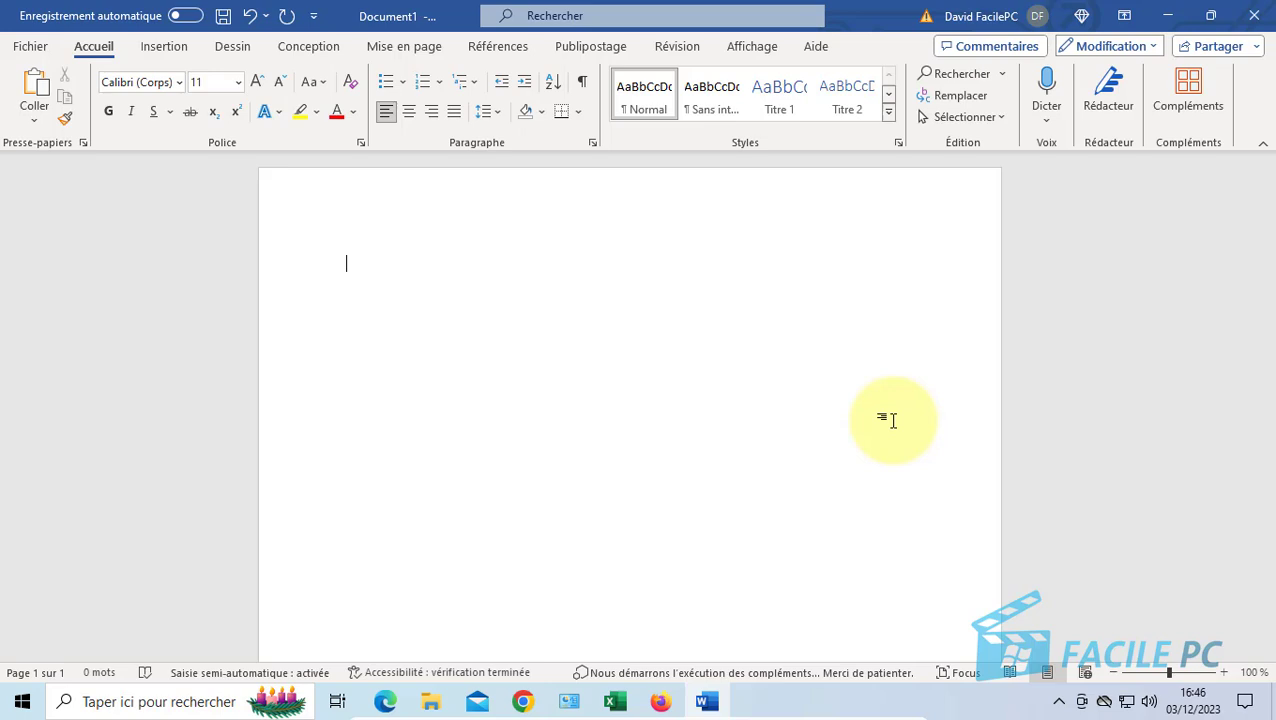
type("=lorem(")
type("5)")
key("Return")
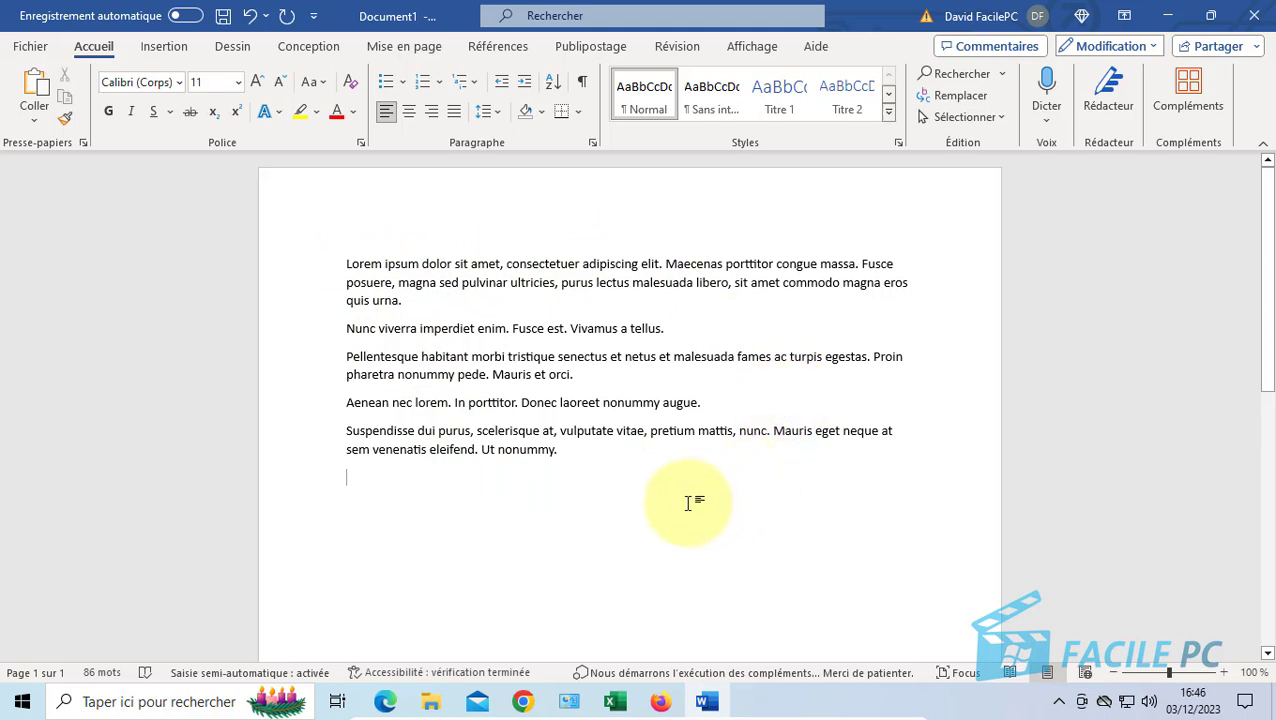
Generate three Lorem ipsum paragraphs of eight sentences each below the existing text with =lorem(3,8)
type("=lorem")
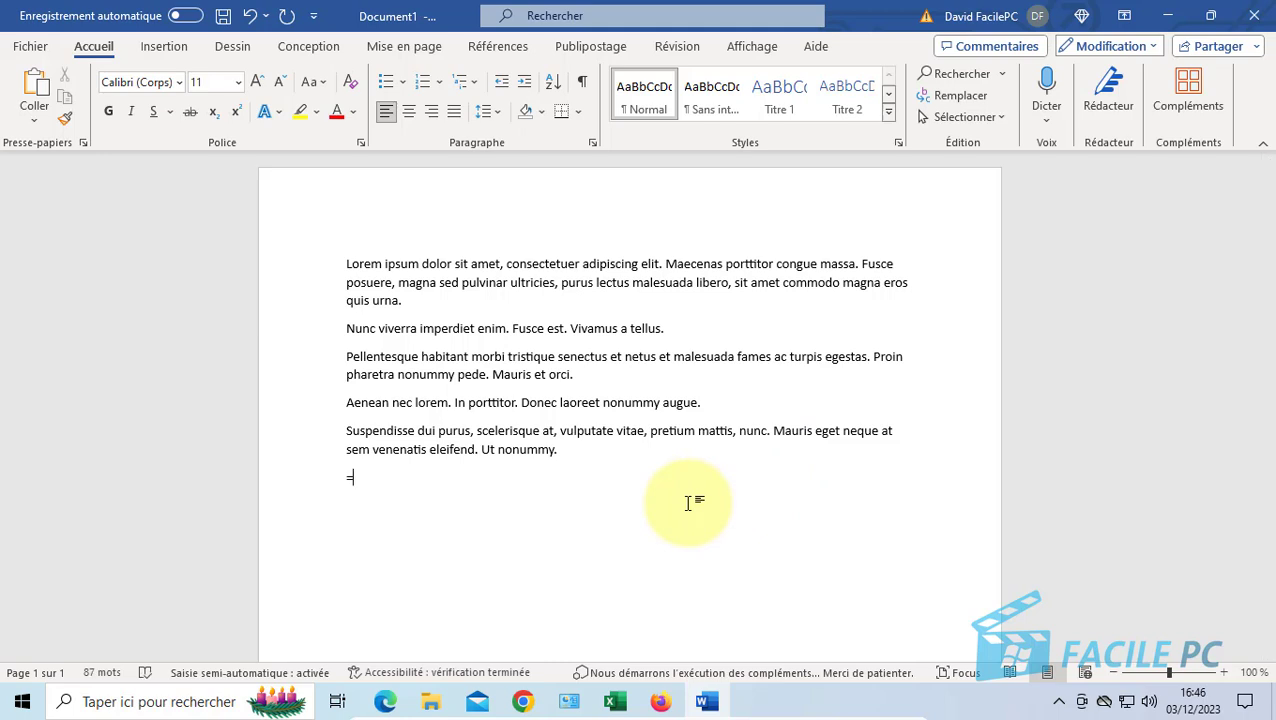
type("(3,8)")
key("Return")
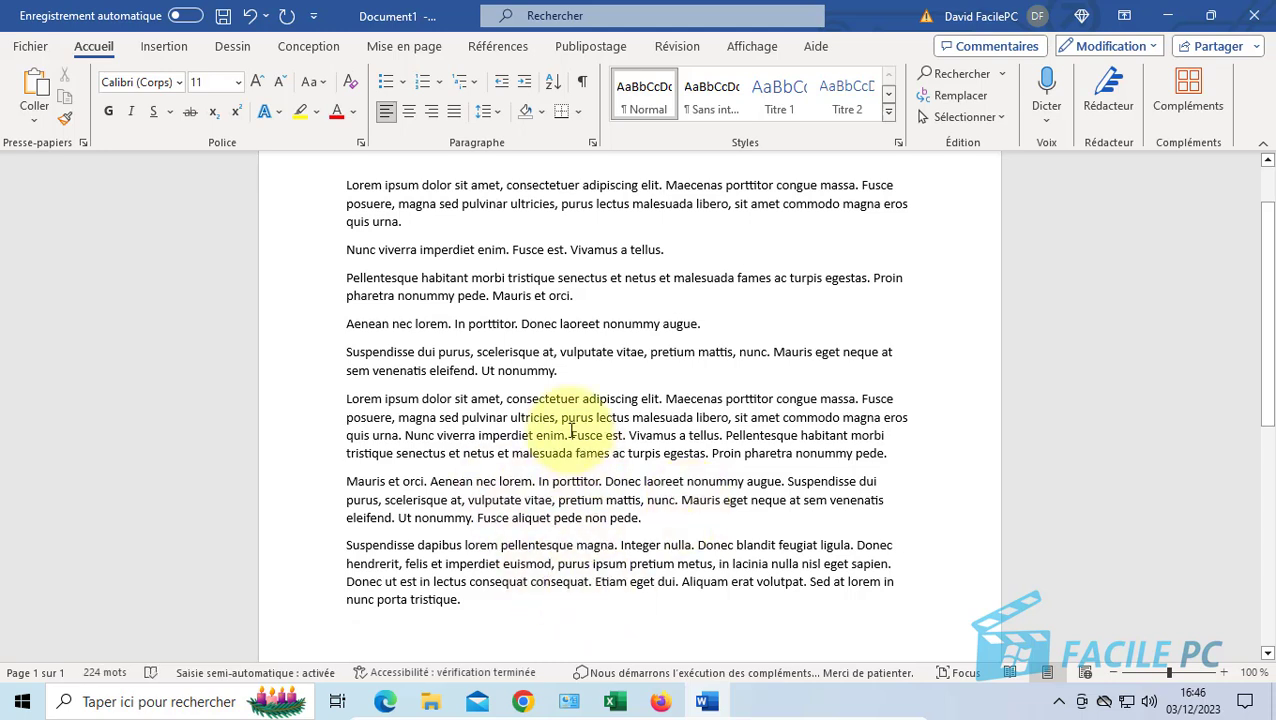
left_click_drag(569, 425, 629, 436)
left_click(622, 443)
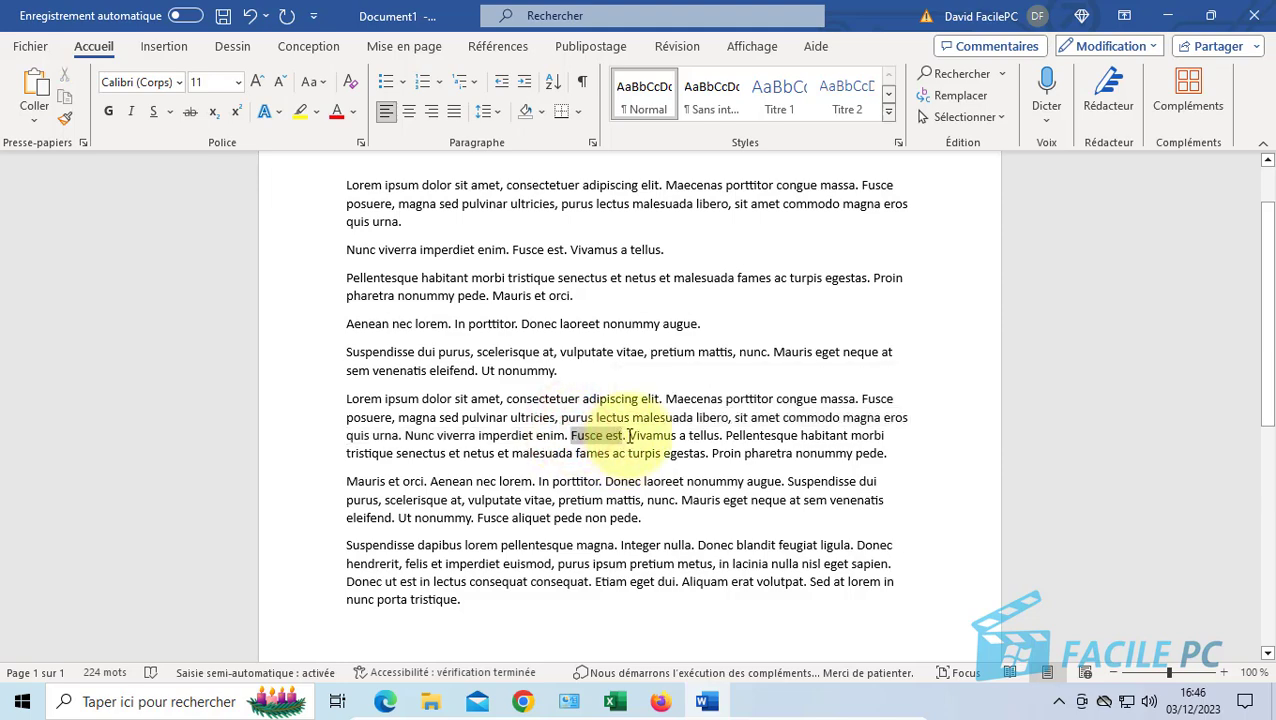
left_click(632, 617)
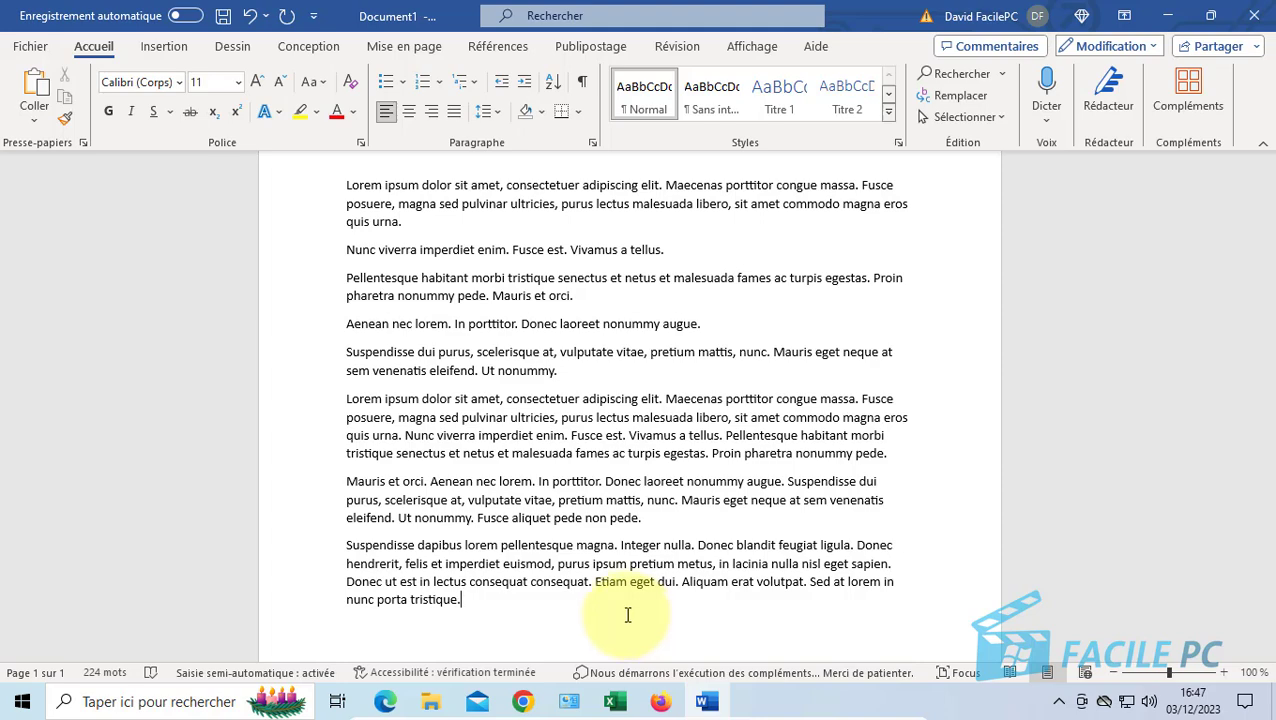
Delete all the text in the document and generate ten sample paragraphs of fifteen sentences each with =rand(10,15)
key("ctrl+a")
key("Delete")
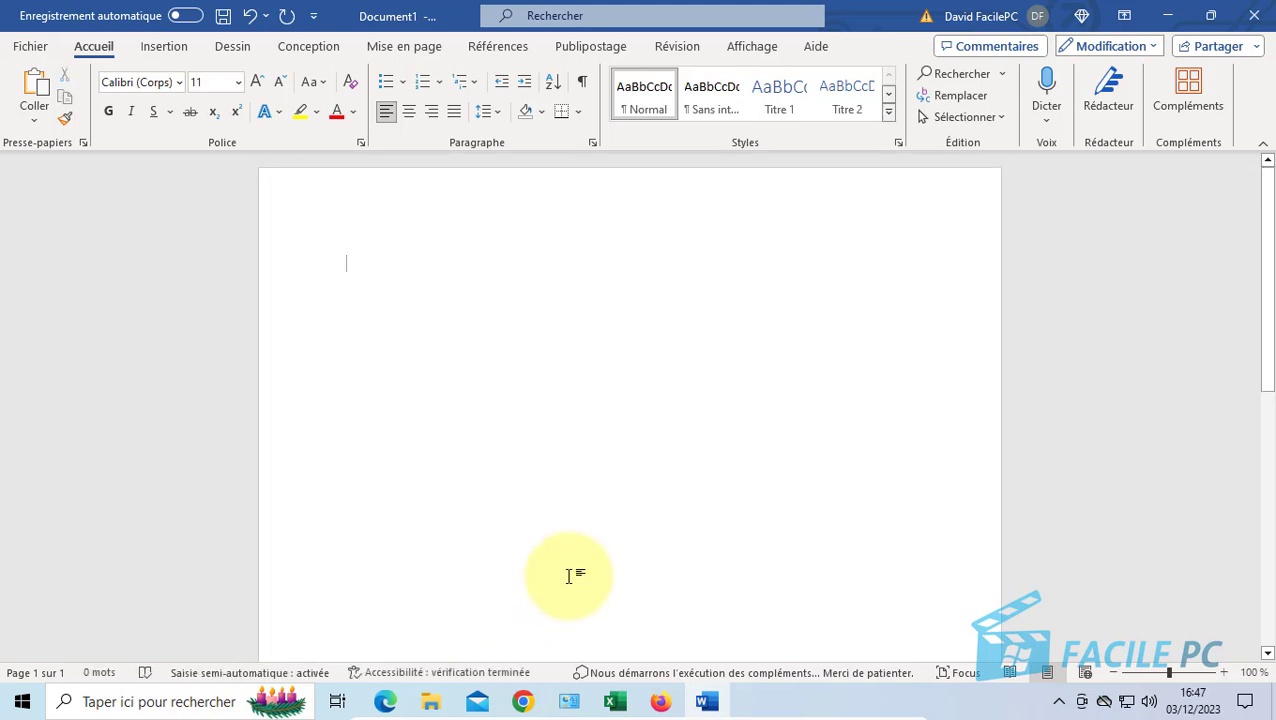
type("=rand(10")
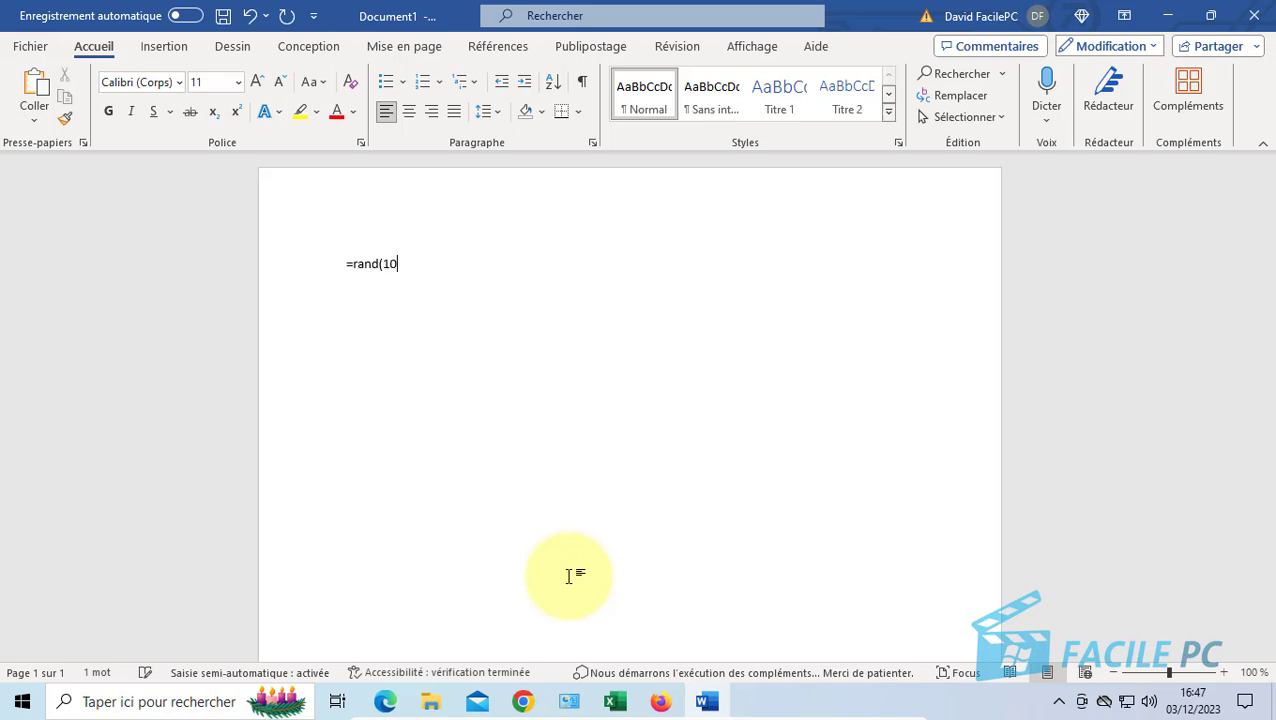
type(", 15")
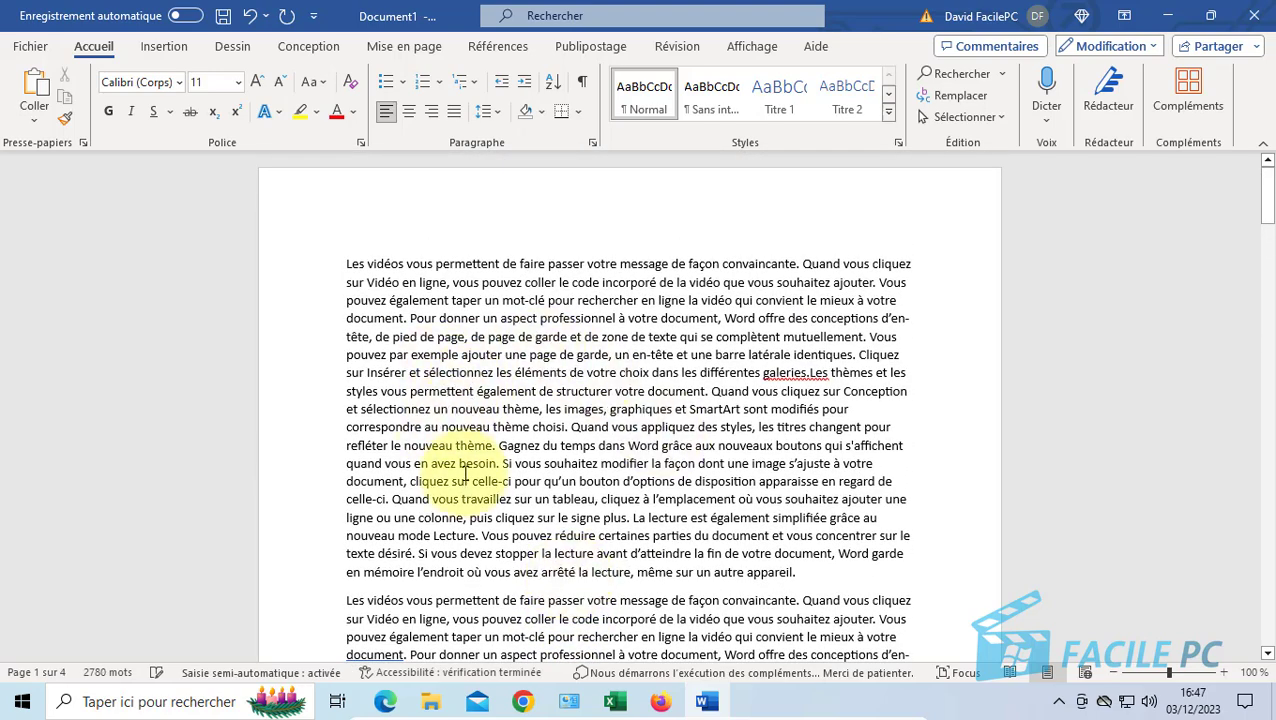
scroll(464, 488, "down", 2)
scroll(464, 488, "up", 2)
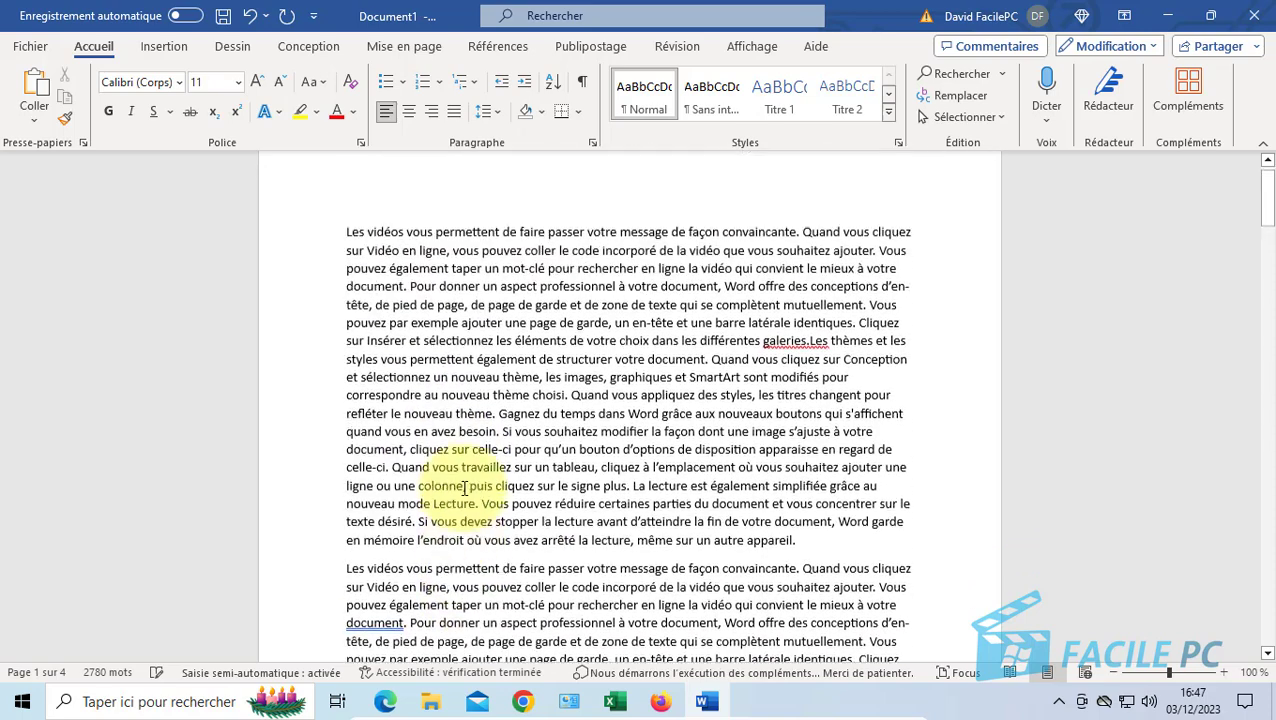
Select the whole first paragraph and open the translator for the selection
left_click_drag(346, 263, 822, 581)
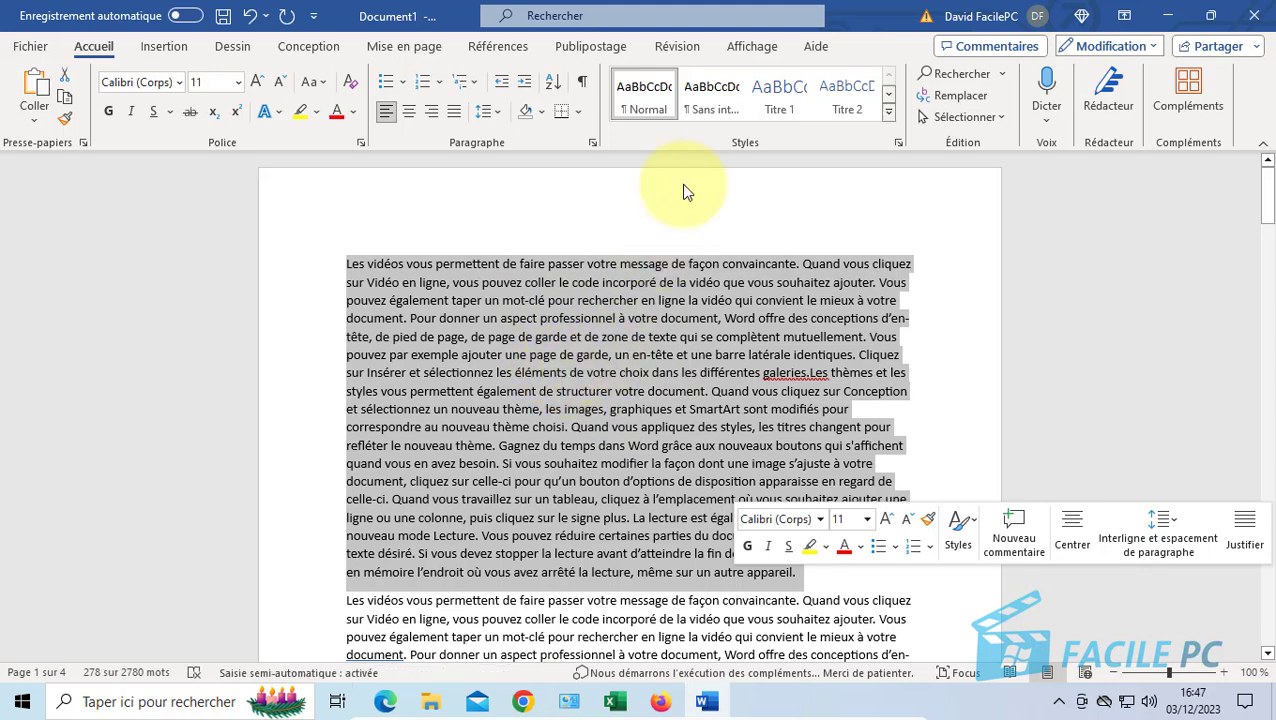
left_click(684, 52)
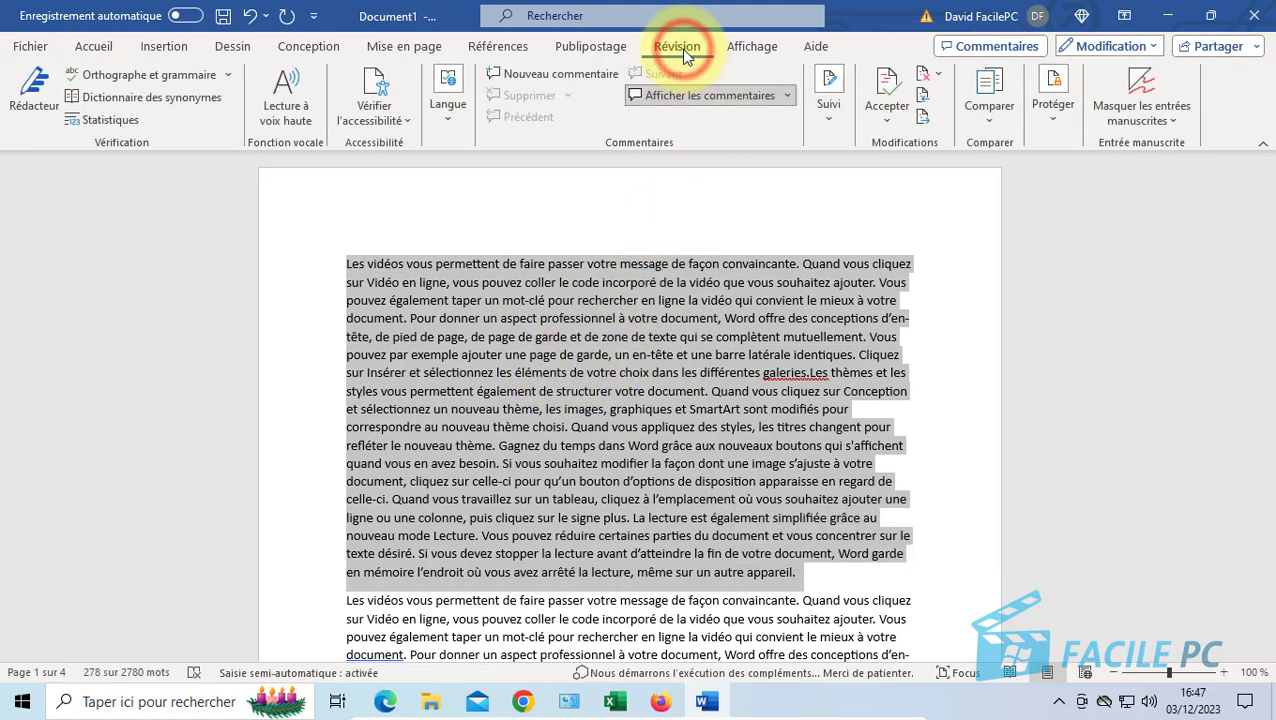
left_click(447, 120)
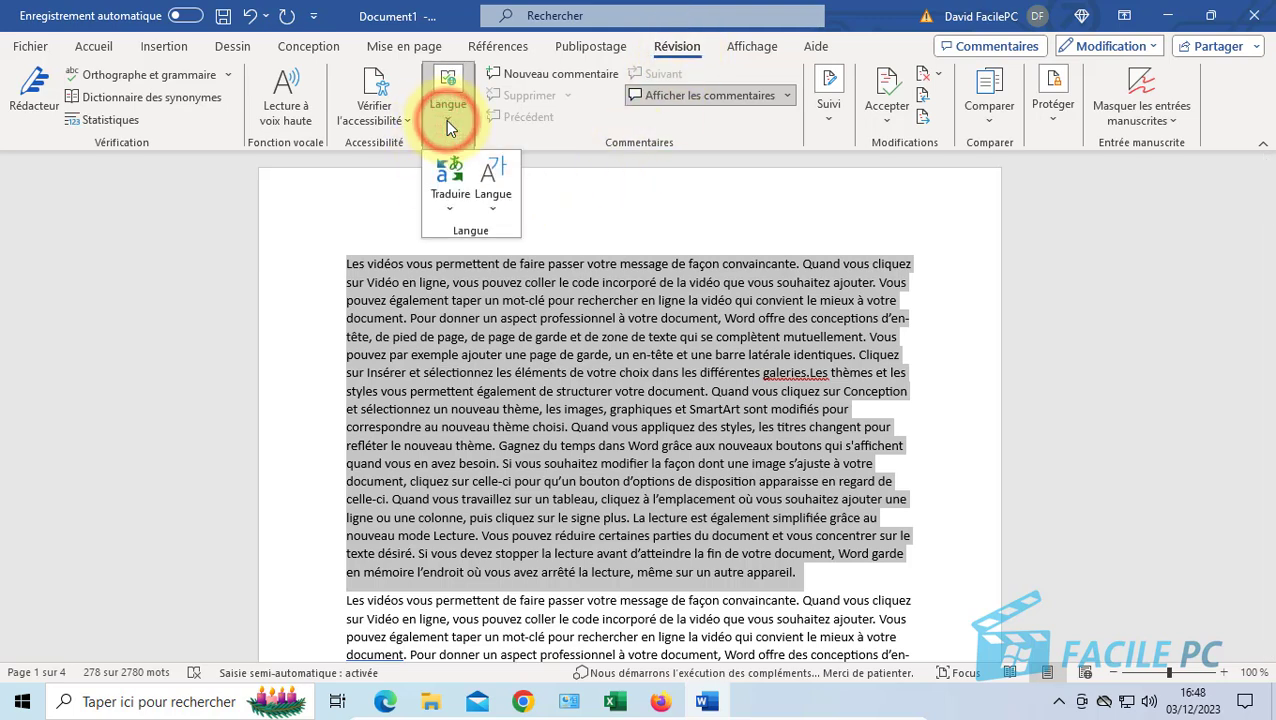
left_click(443, 212)
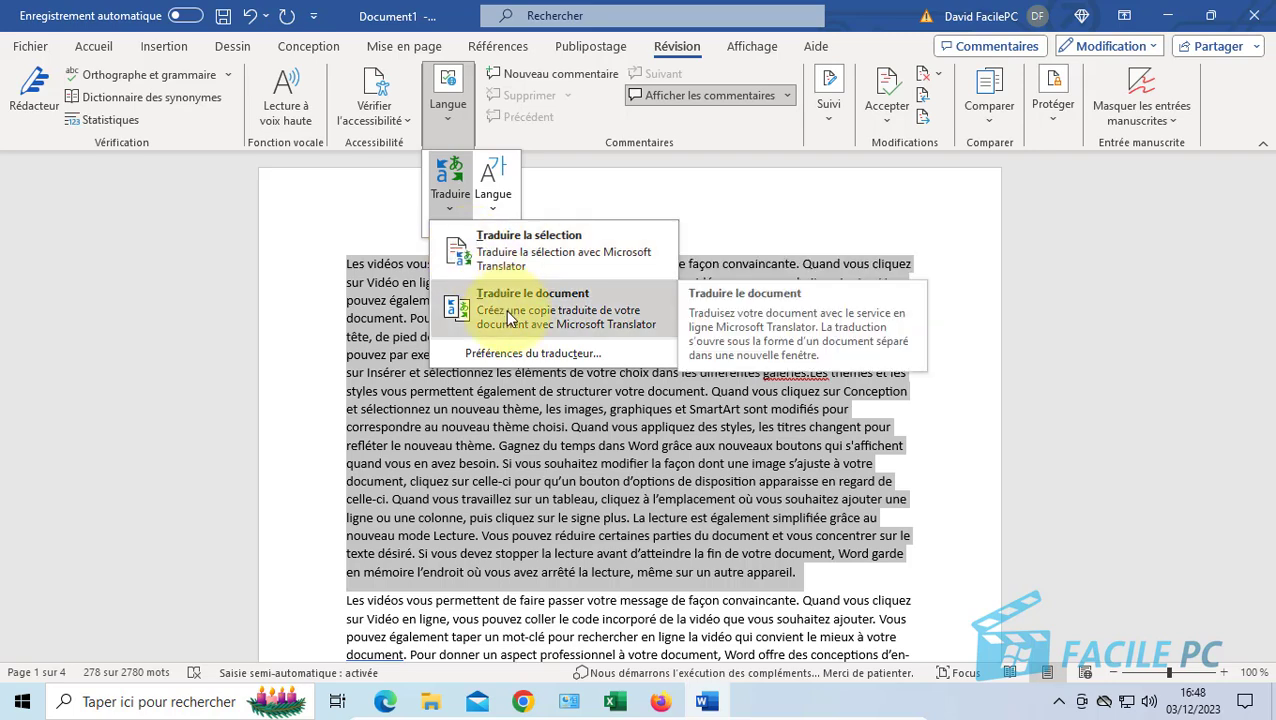
left_click(497, 254)
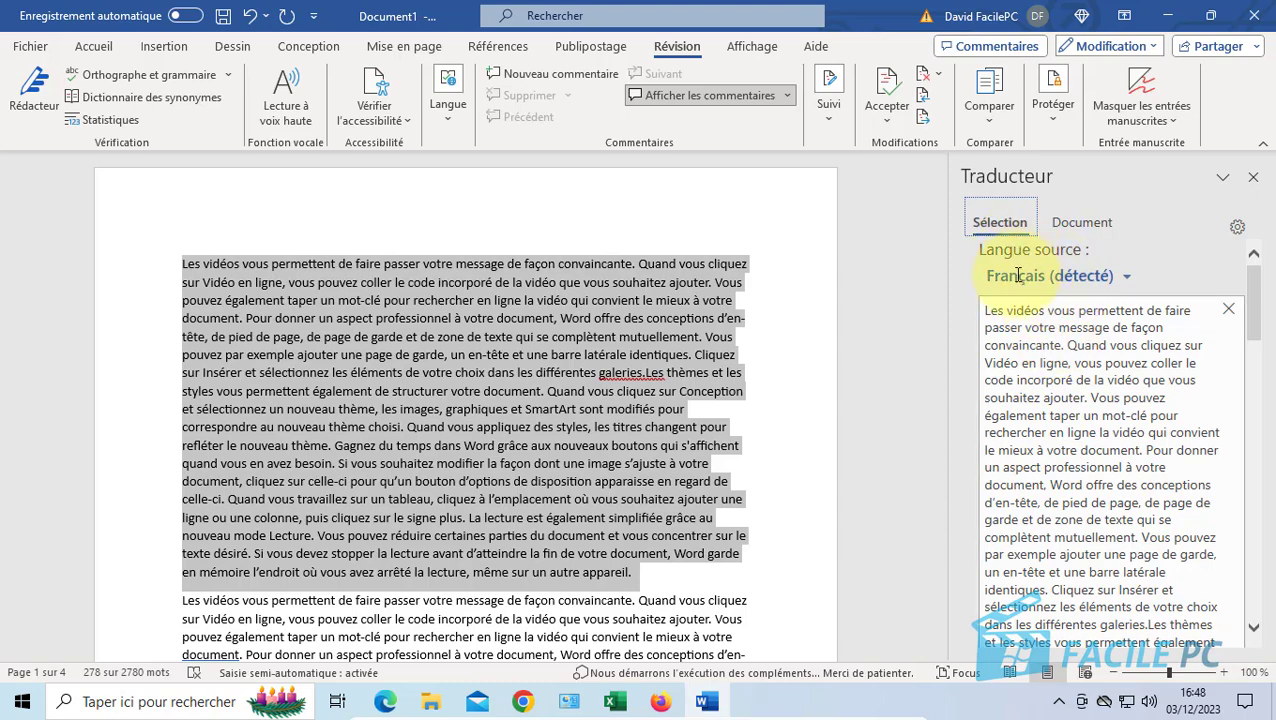
Set the translation's target language to Spanish (Espagnol)
scroll(1255, 392, "down", 10)
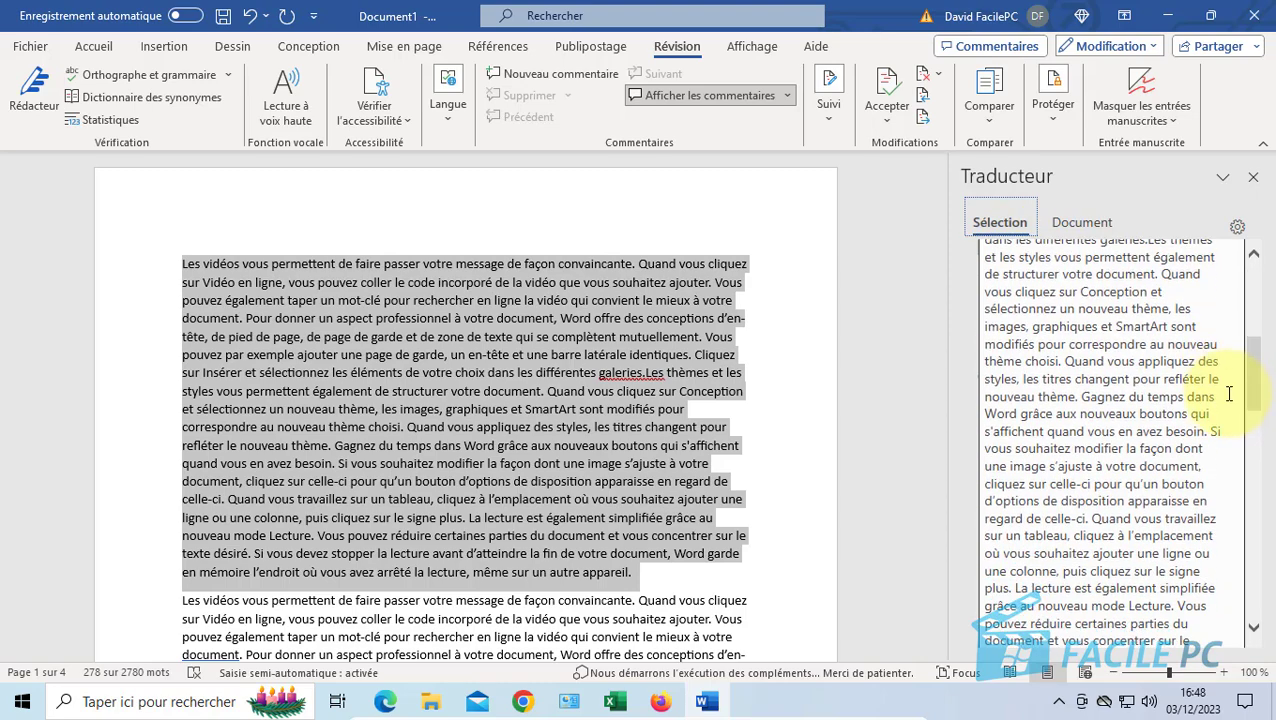
scroll(1228, 392, "down", 5)
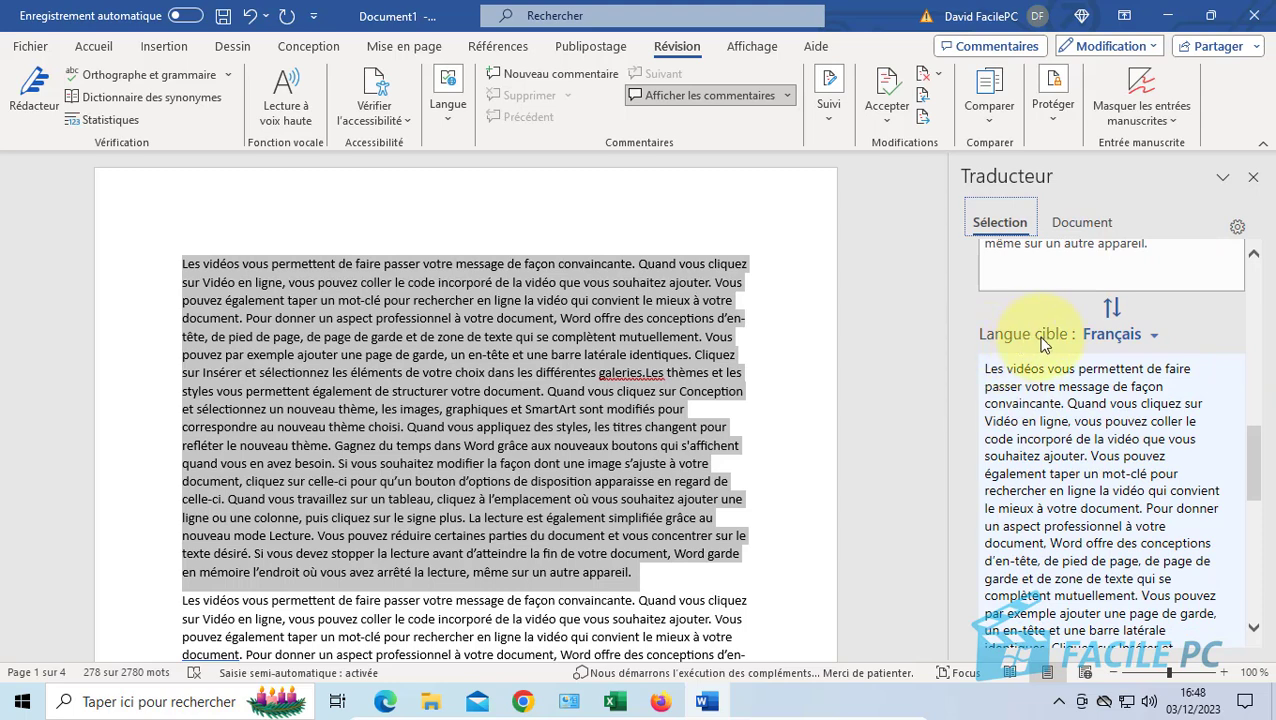
left_click(1155, 336)
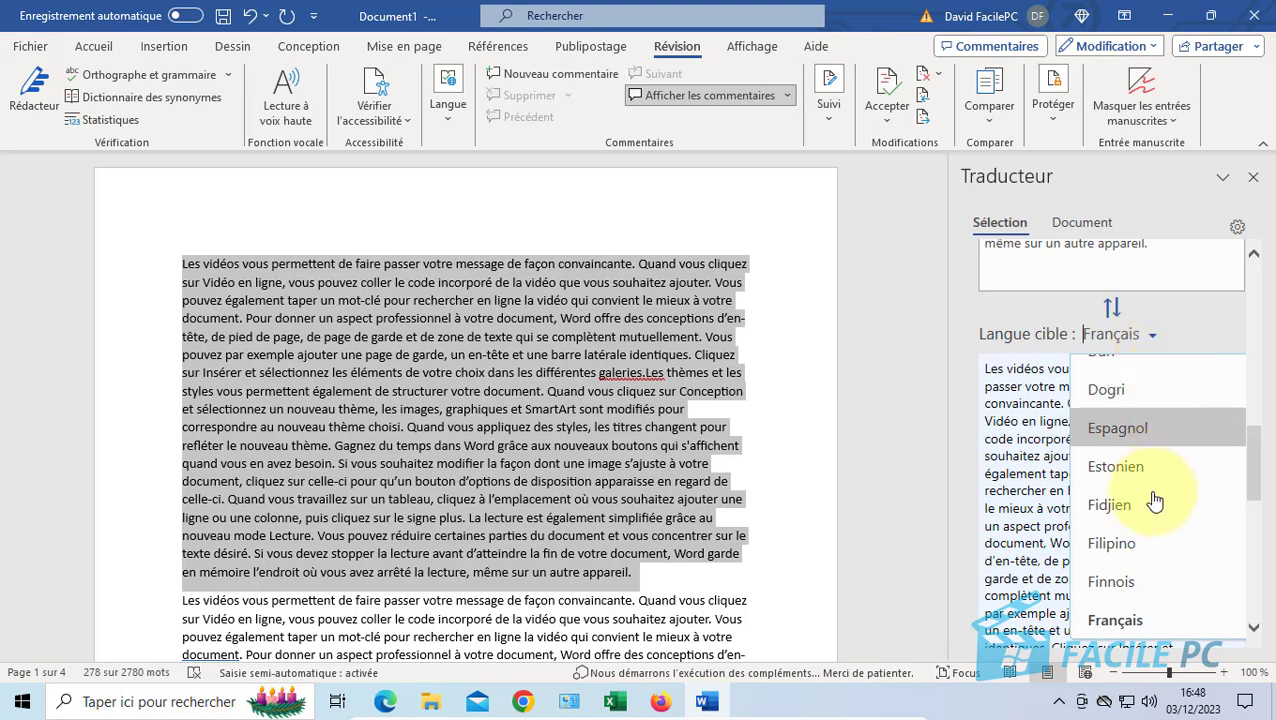
scroll(1155, 505, "up", 9)
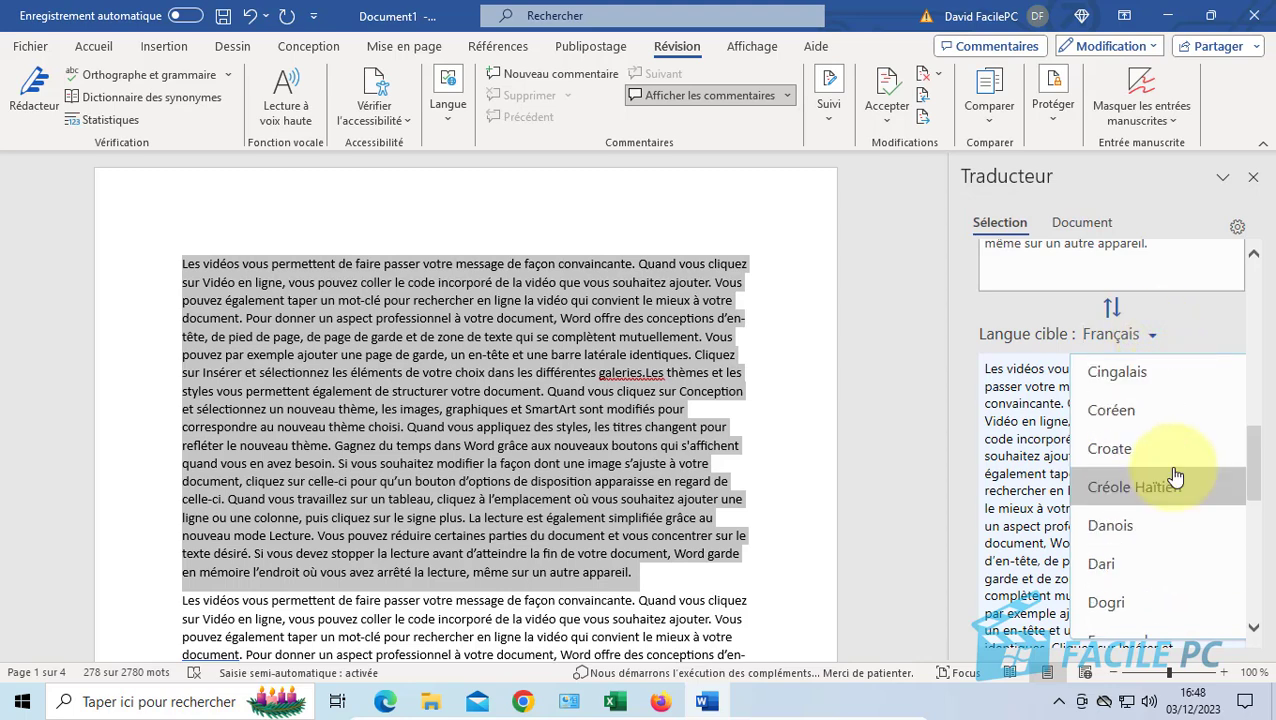
scroll(1178, 468, "up", 4)
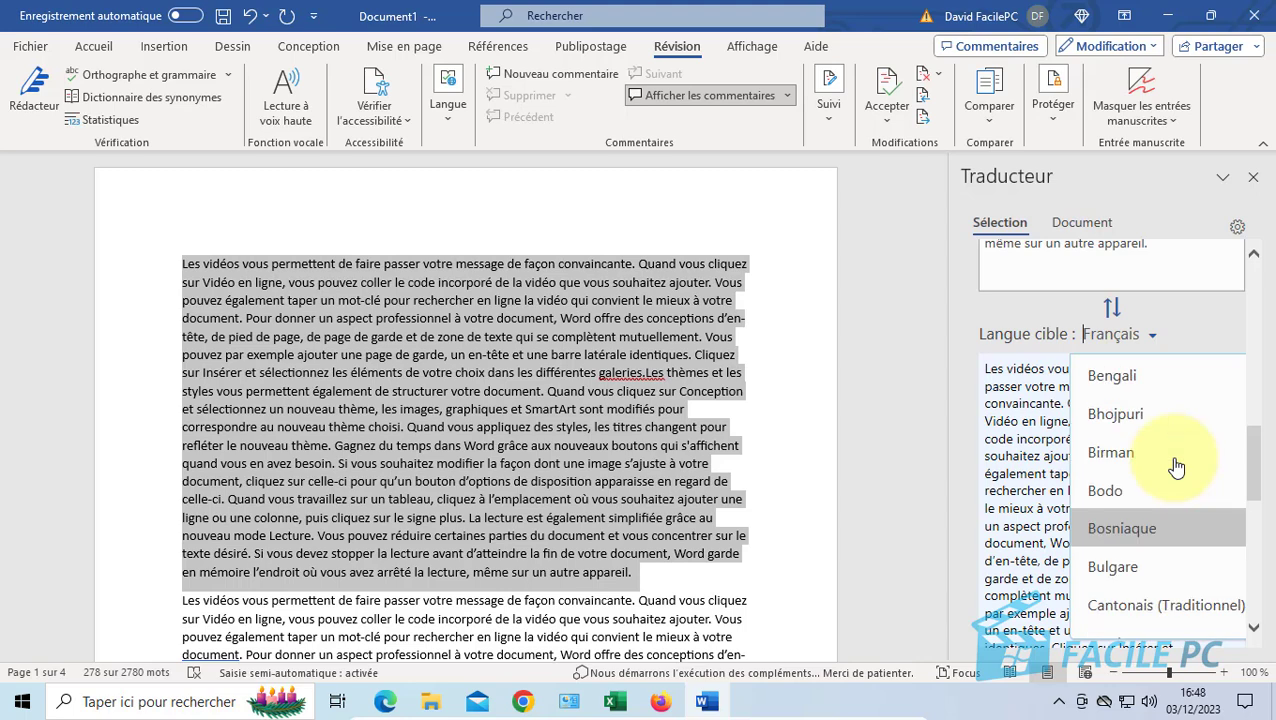
scroll(1175, 468, "up", 2)
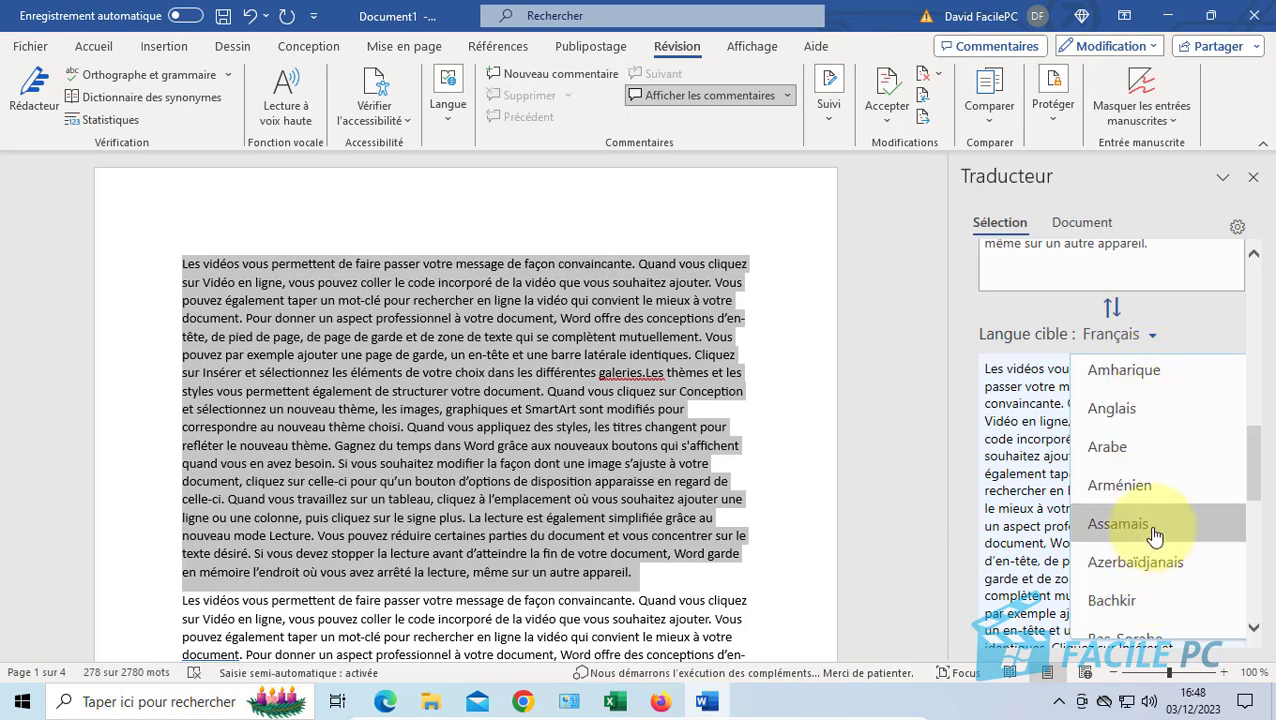
scroll(1190, 450, "up", 1)
scroll(1186, 420, "up", 2)
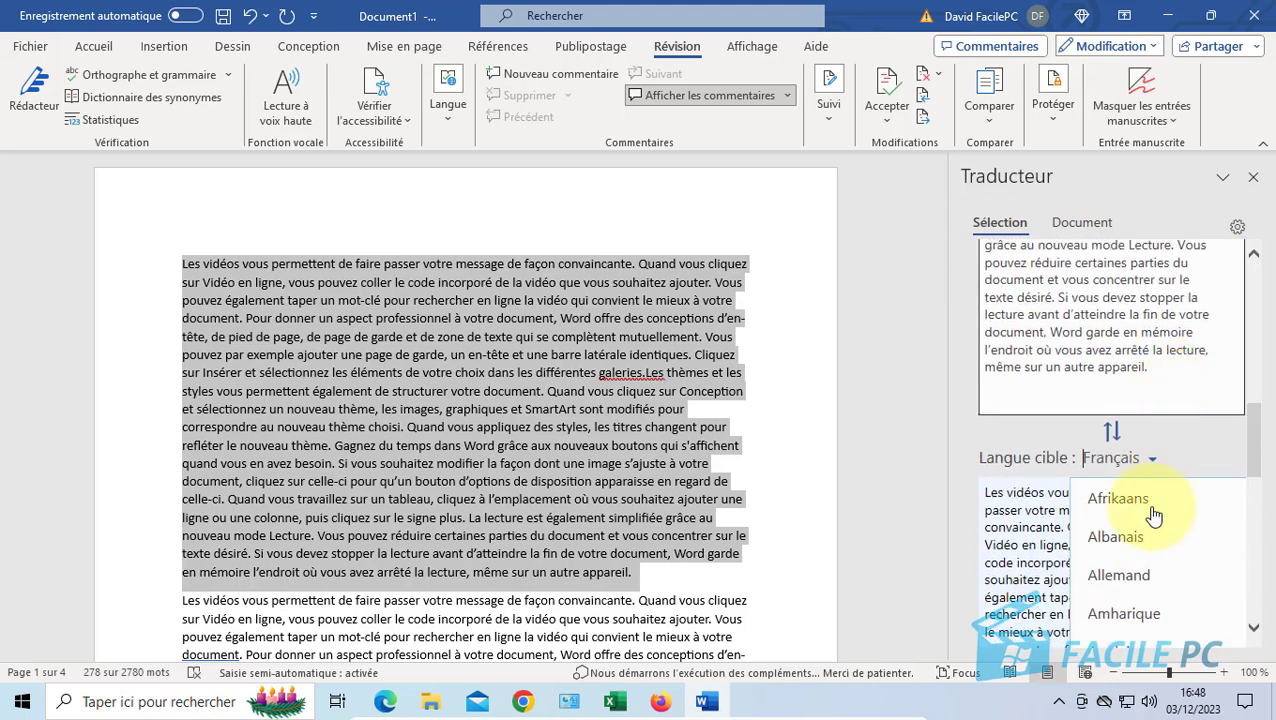
scroll(1160, 545, "down", 4)
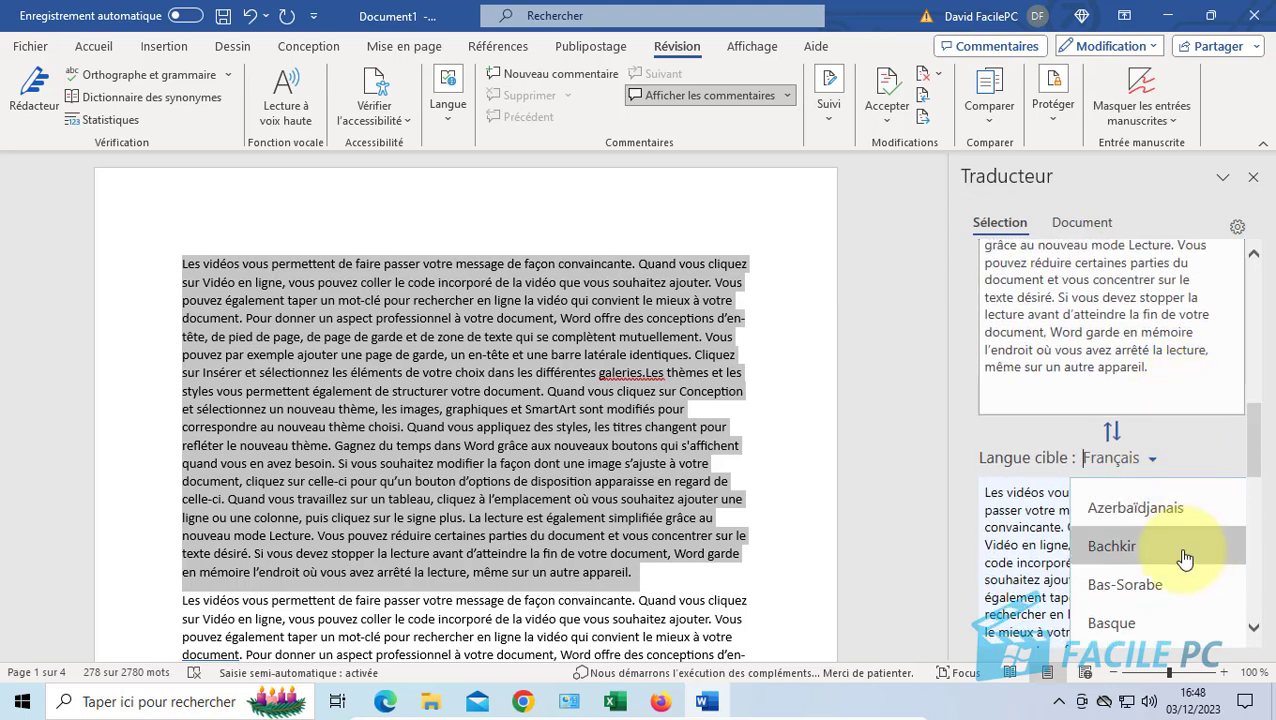
scroll(1190, 540, "down", 4)
scroll(1175, 555, "down", 4)
scroll(1166, 560, "down", 1)
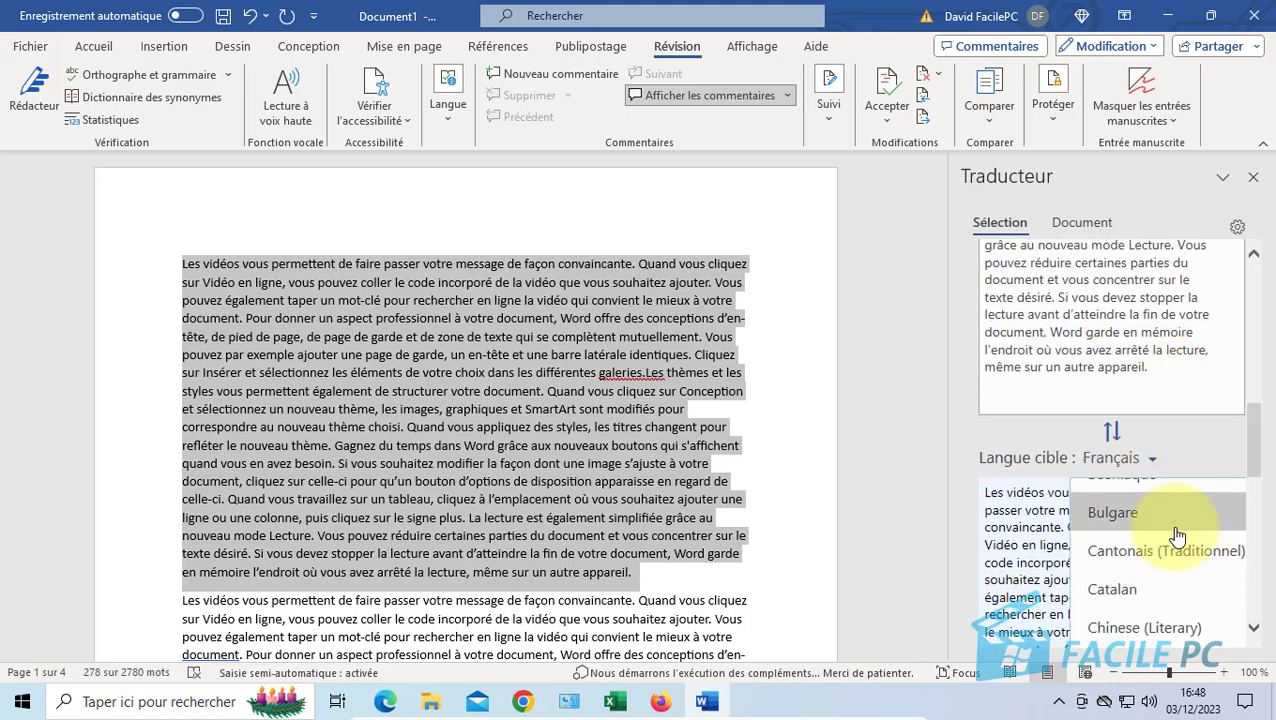
scroll(1175, 555, "down", 2)
scroll(1188, 545, "down", 5)
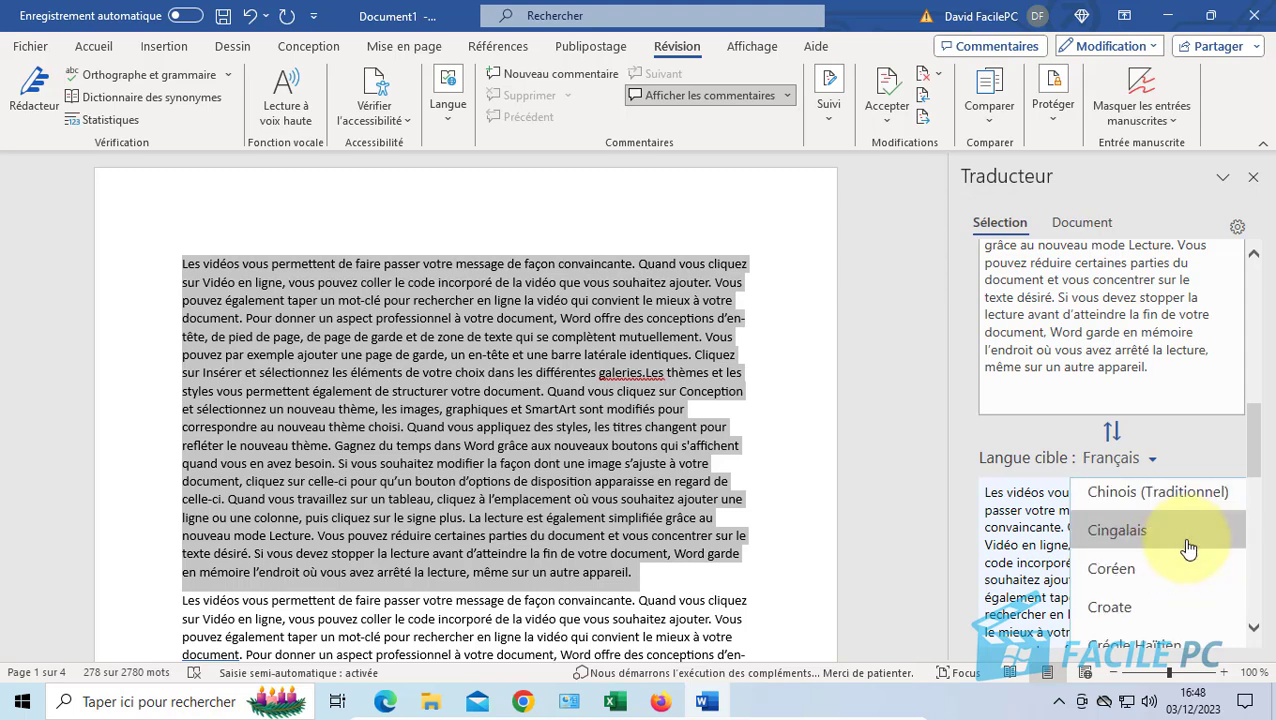
scroll(1188, 547, "down", 1)
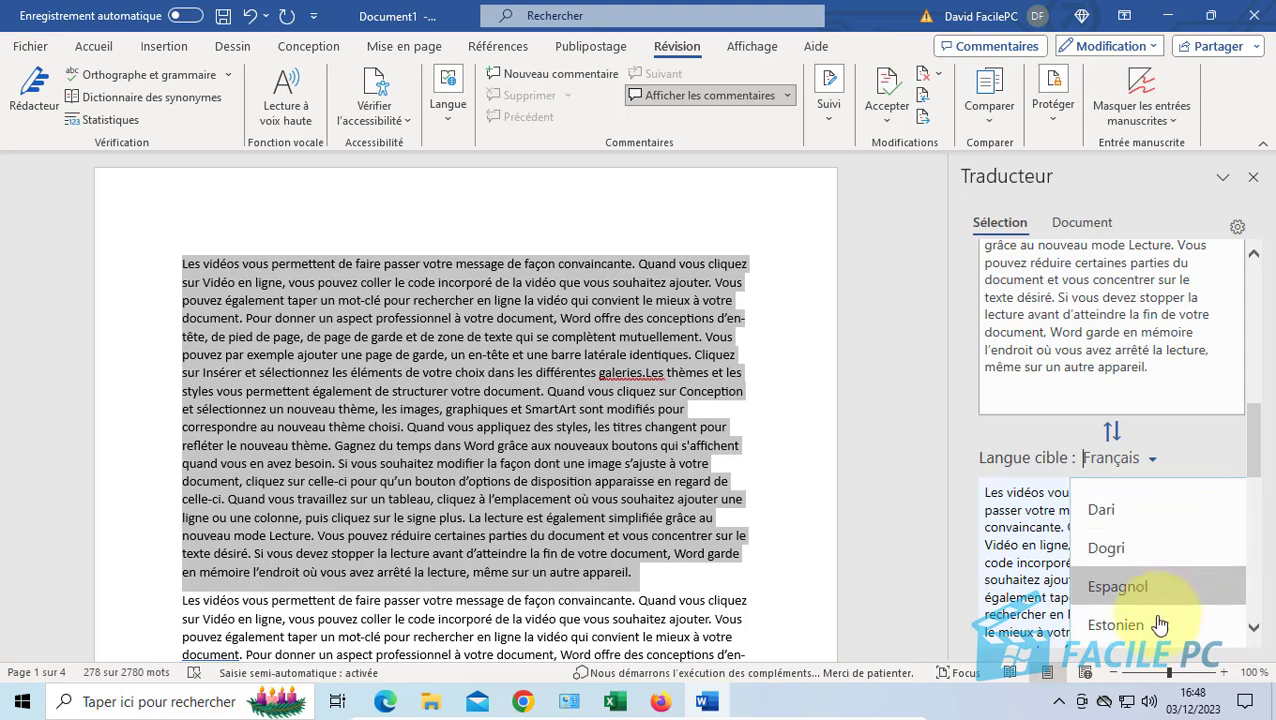
left_click(1129, 587)
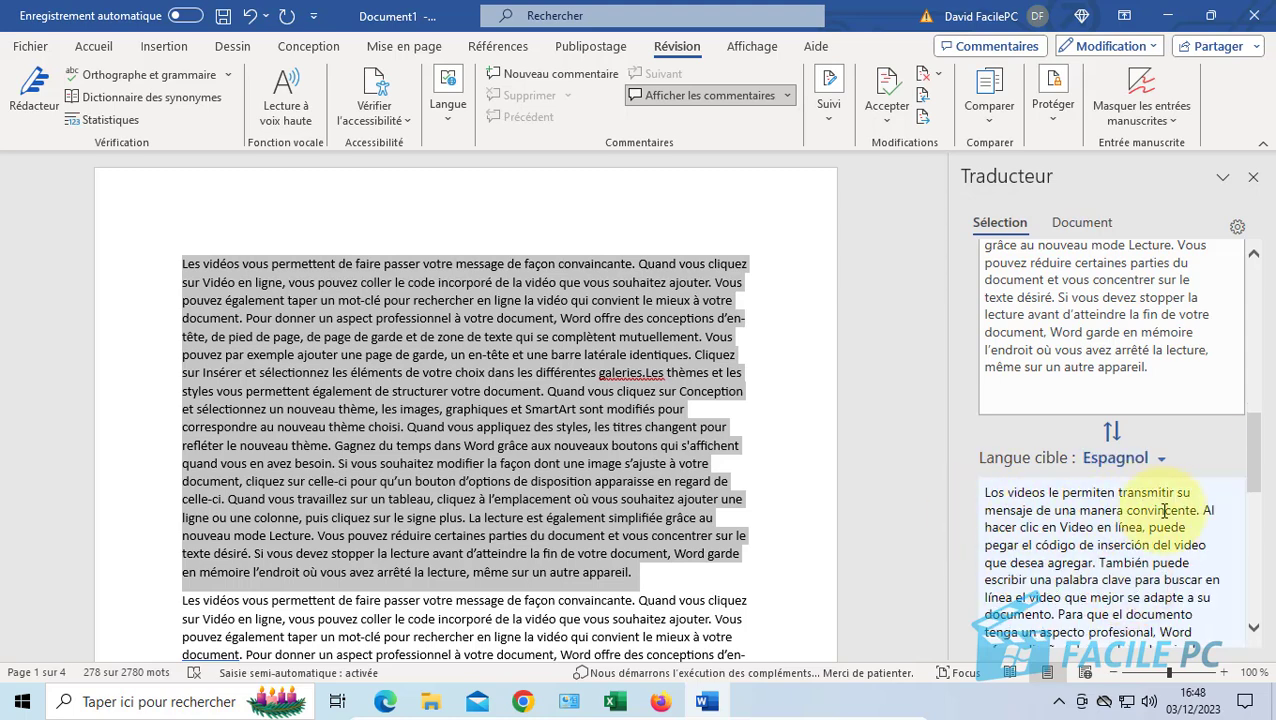
Review the Spanish translation and insert it into the document in place of the selected first paragraph
scroll(1093, 578, "down", 6)
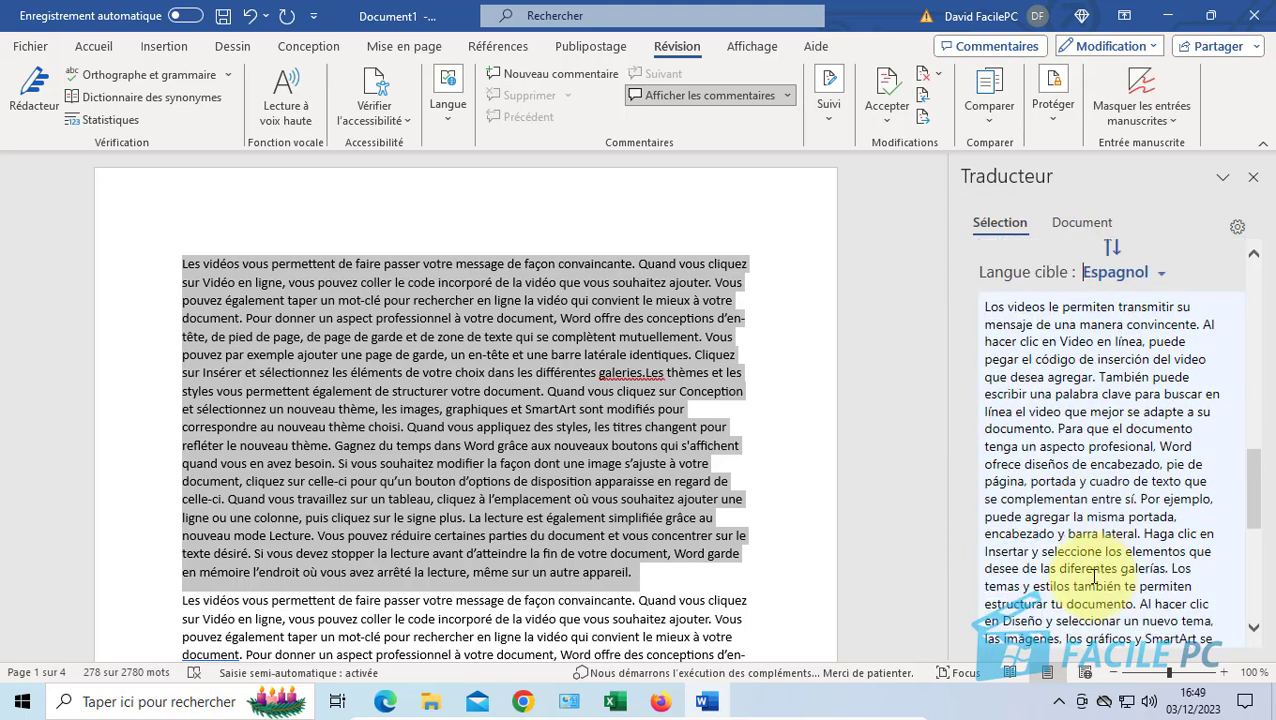
scroll(1106, 552, "down", 3)
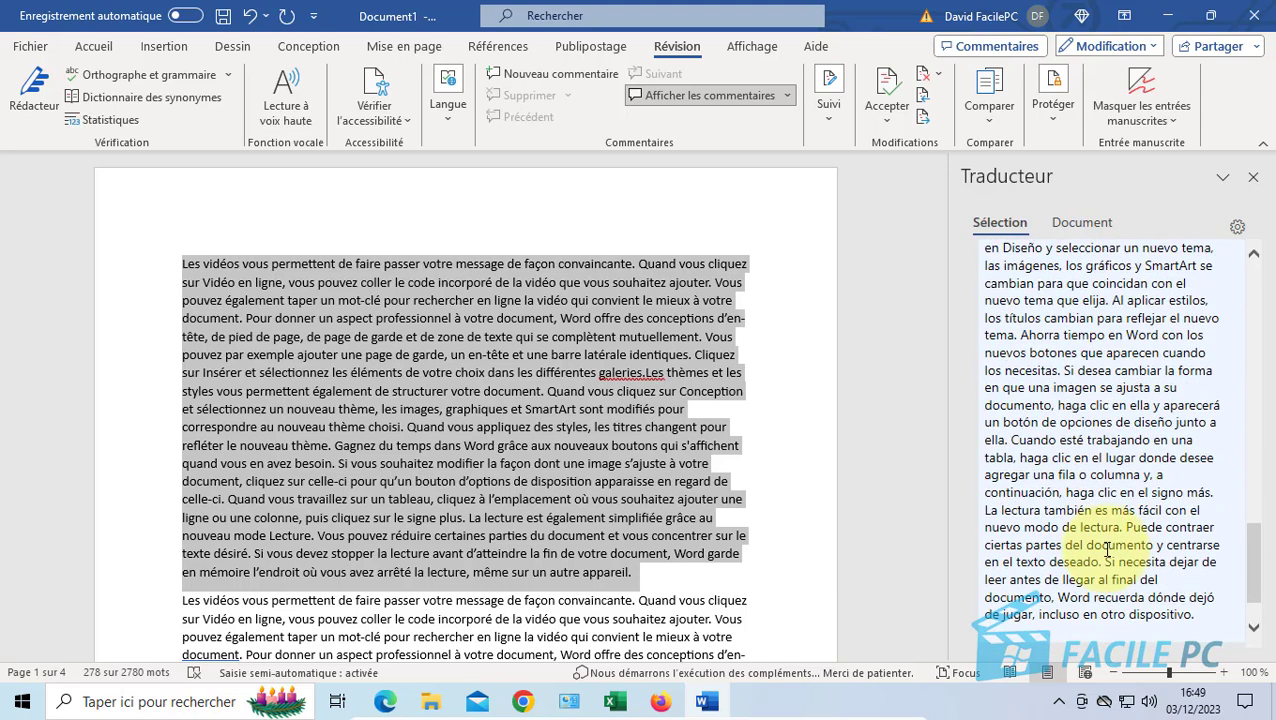
scroll(1107, 549, "down", 2)
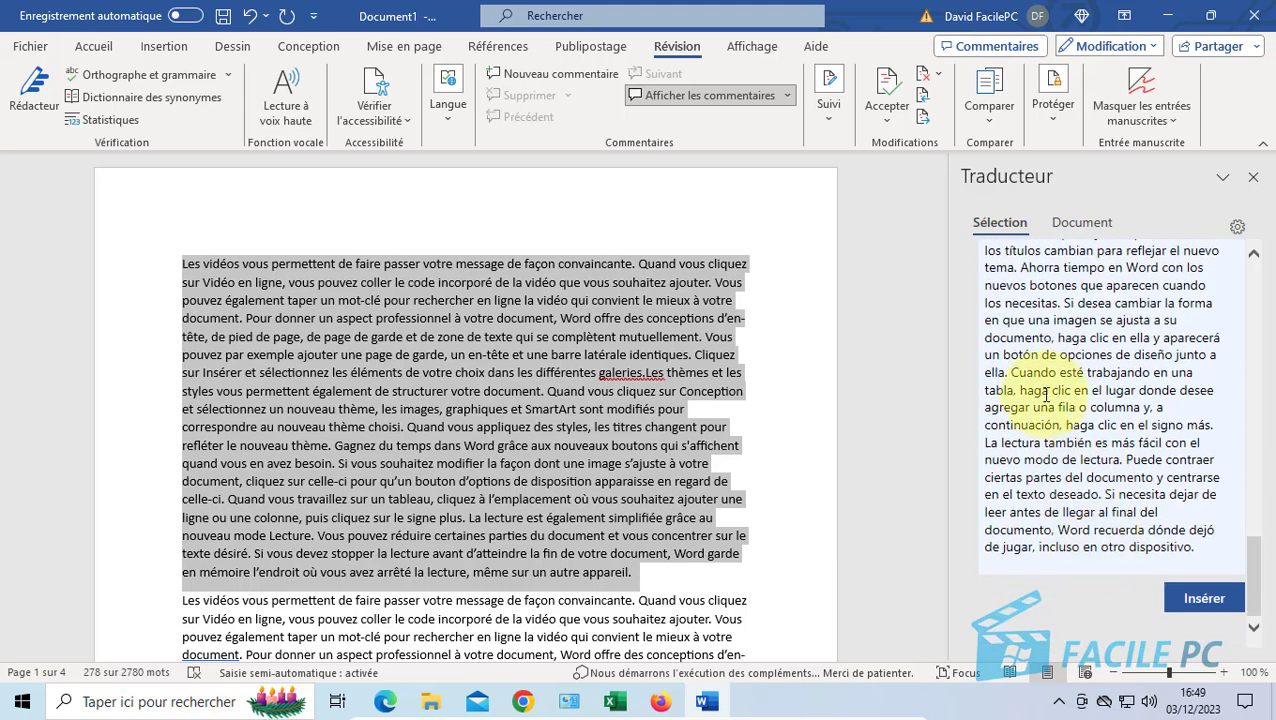
left_click(1205, 602)
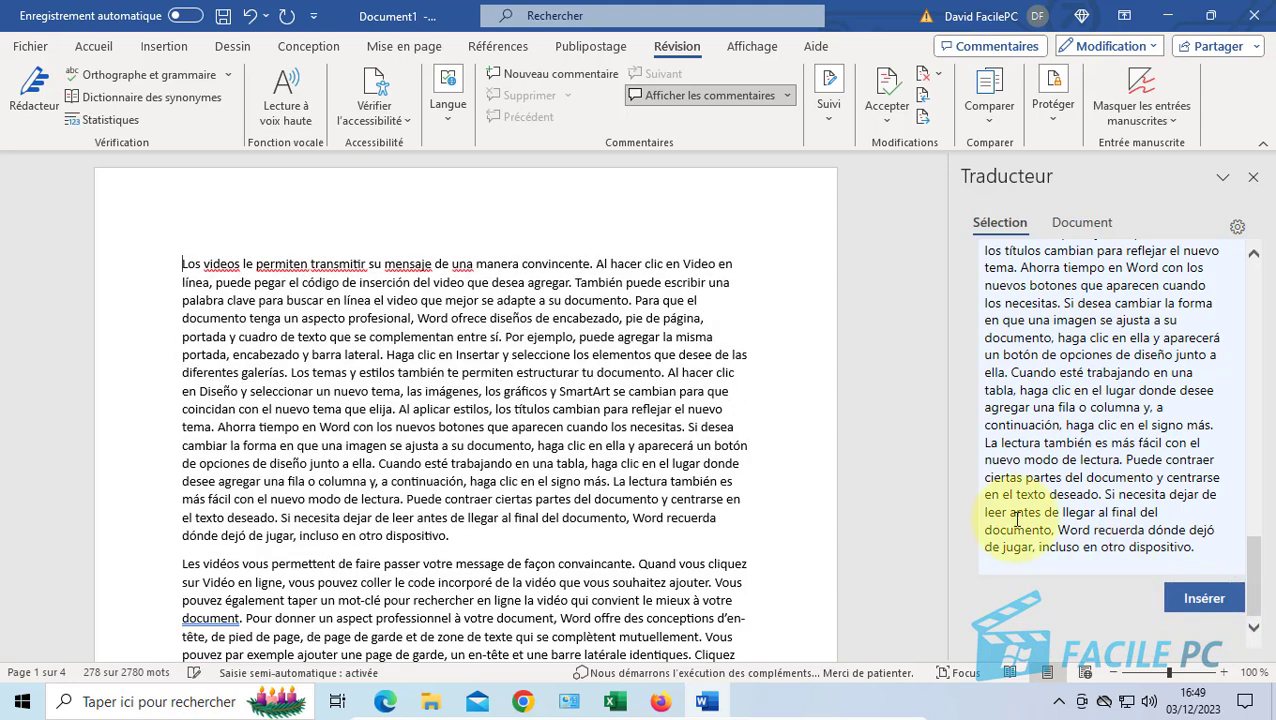